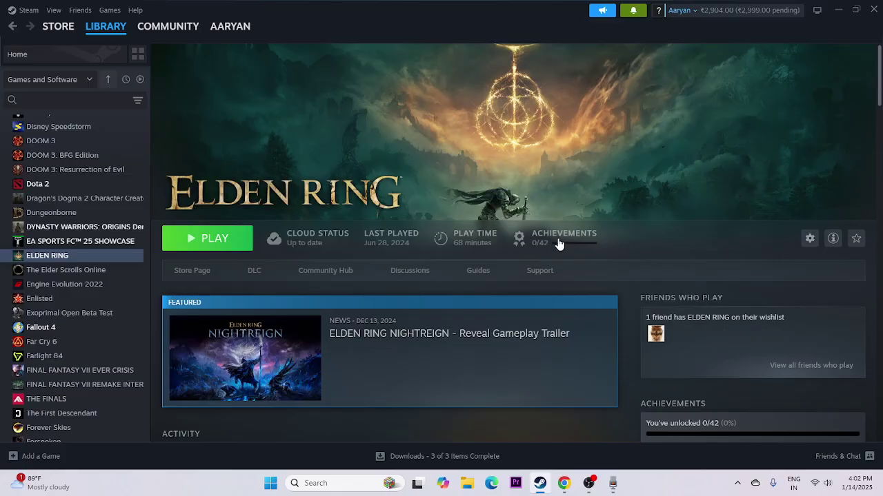
- Show the computer's power options, including Restart, and dismiss them without choosing any
click(269, 487)
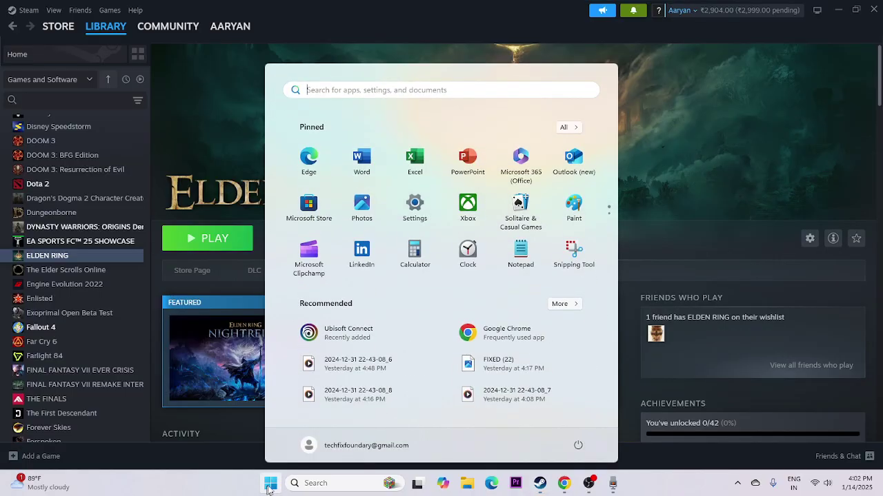
click(577, 445)
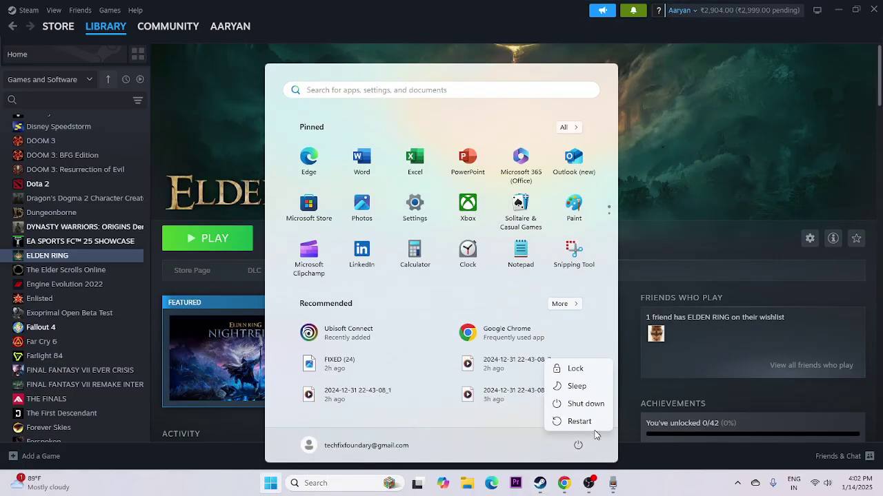
click(657, 491)
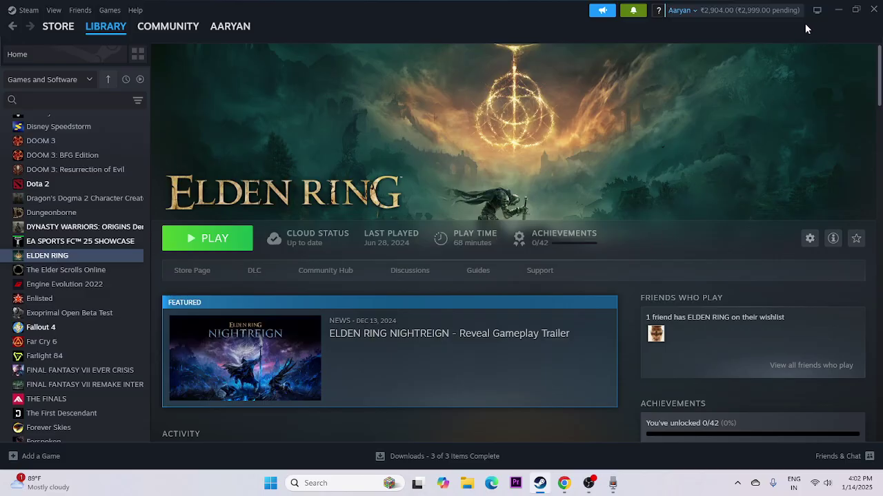
- View the Installed Files properties of ELDEN RING in the game library and close them
right_click(54, 263)
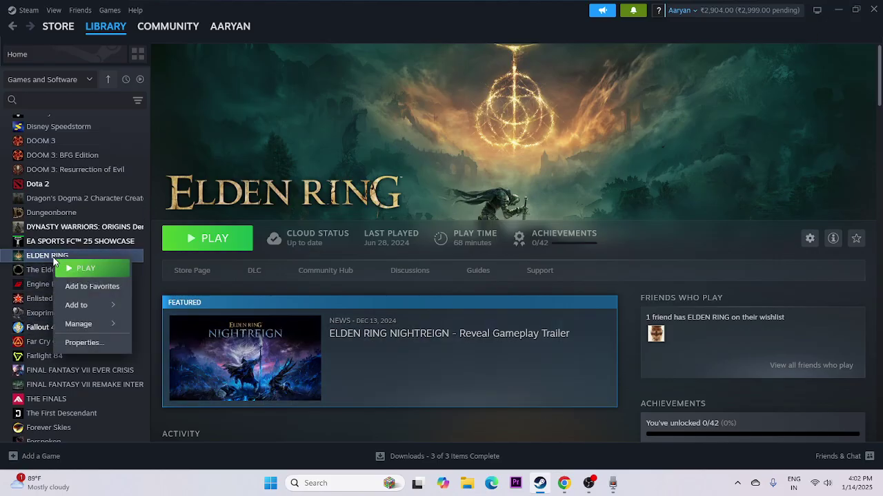
click(73, 341)
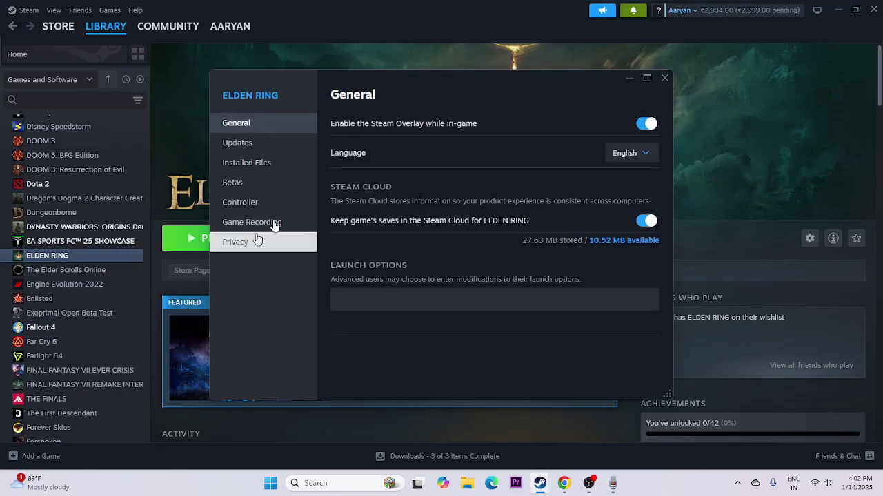
click(265, 170)
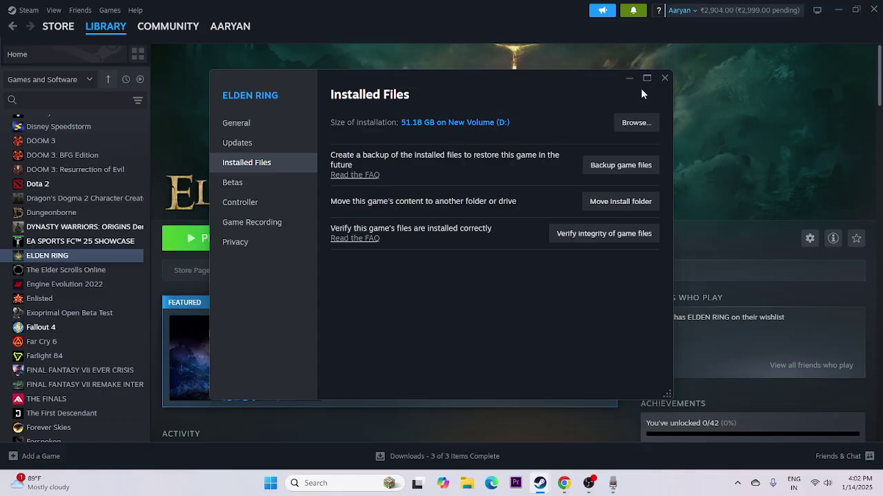
click(664, 80)
- Minimize Steam and open D:\SteamLibrary\steamapps\common\ELDEN RING\Game in a maximized File Explorer window
click(837, 10)
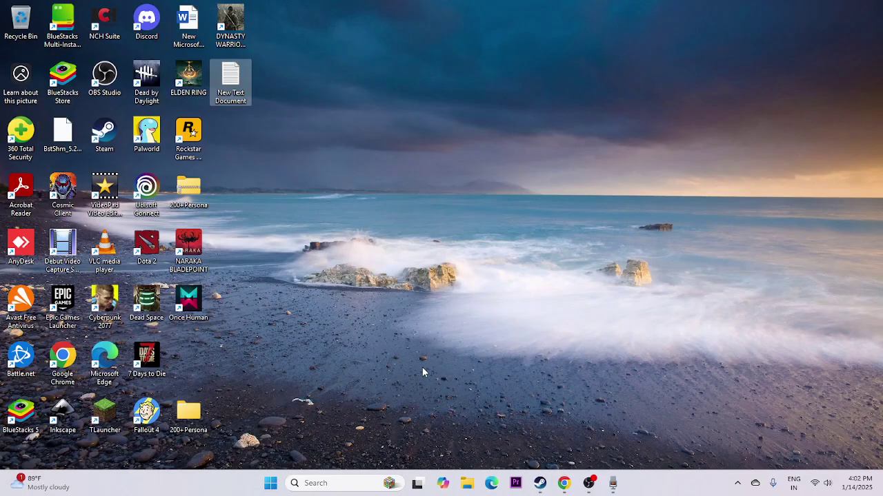
click(467, 484)
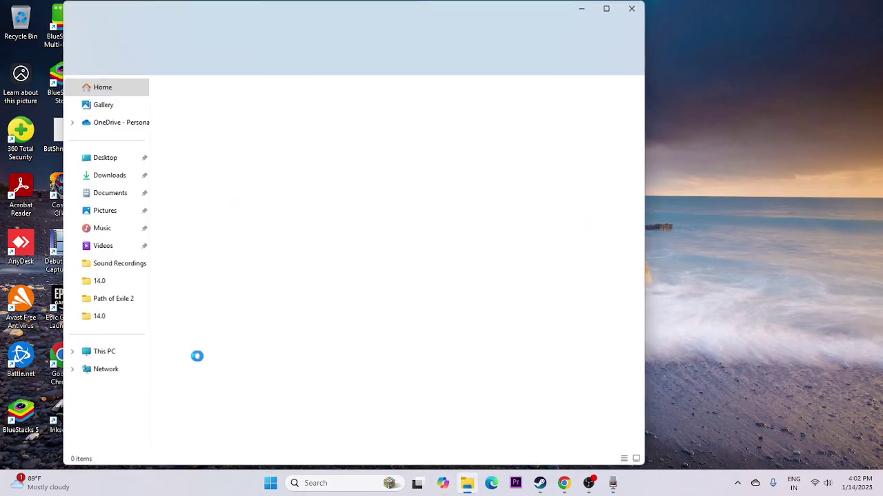
click(607, 10)
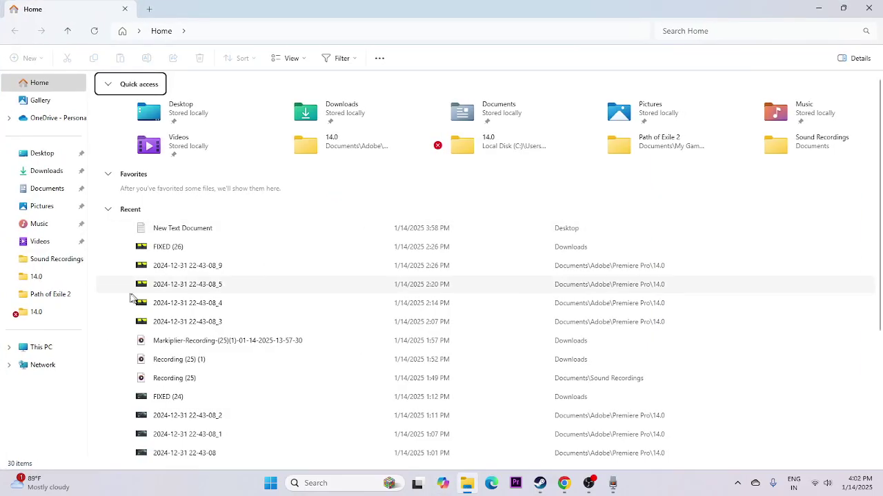
click(58, 348)
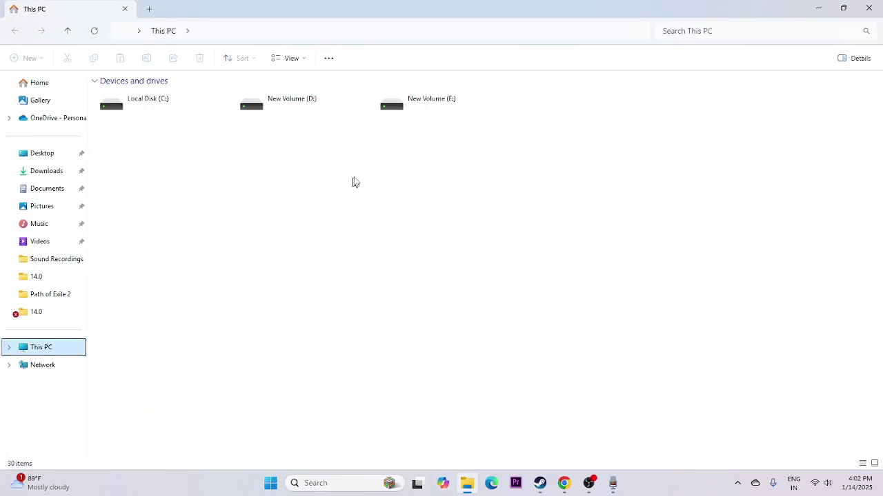
double_click(311, 110)
double_click(136, 145)
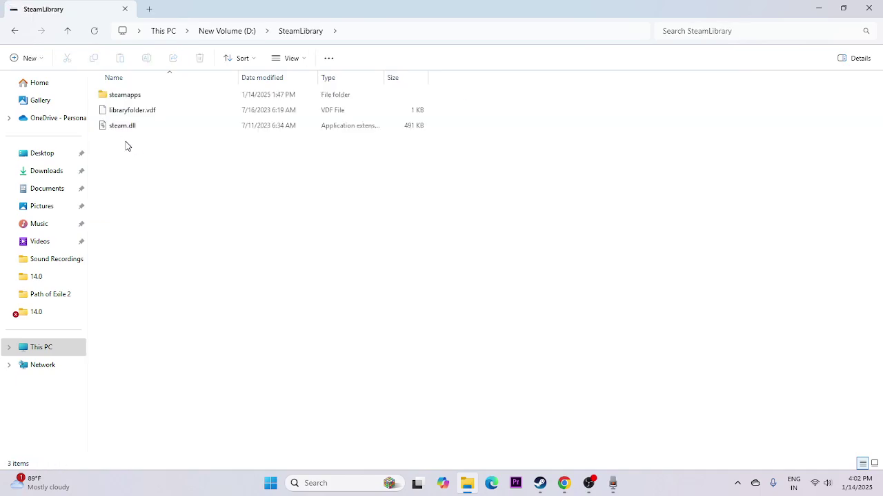
double_click(131, 99)
double_click(124, 94)
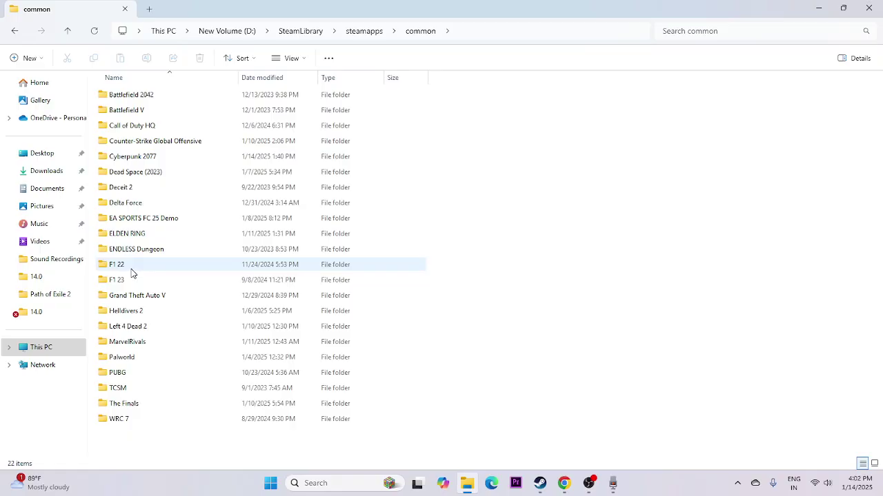
click(141, 237)
double_click(141, 234)
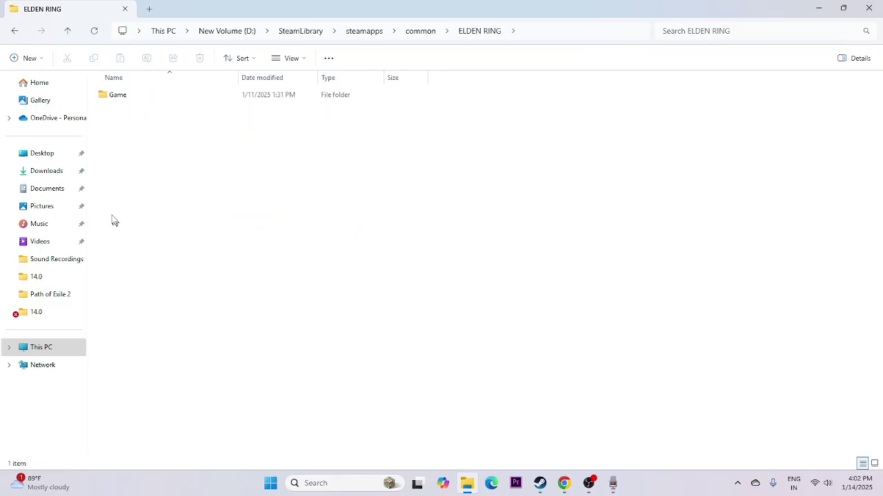
double_click(124, 96)
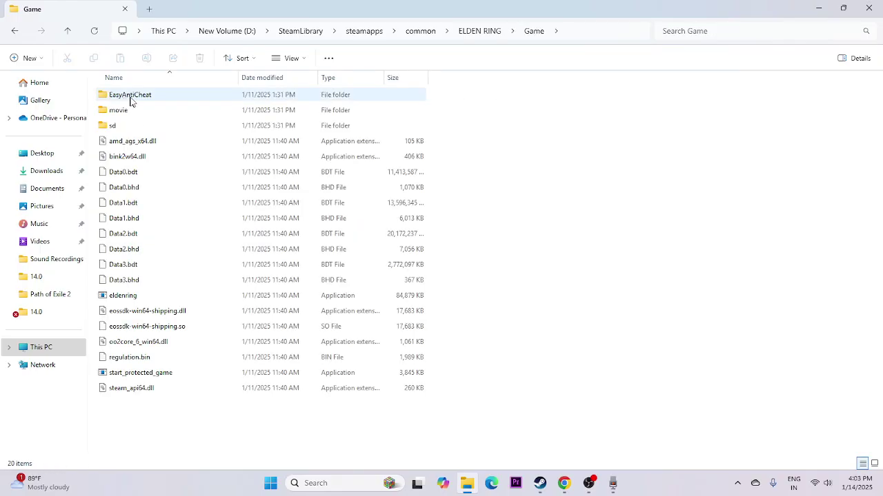
- Open the properties of the eldenring application in the Game folder
click(146, 298)
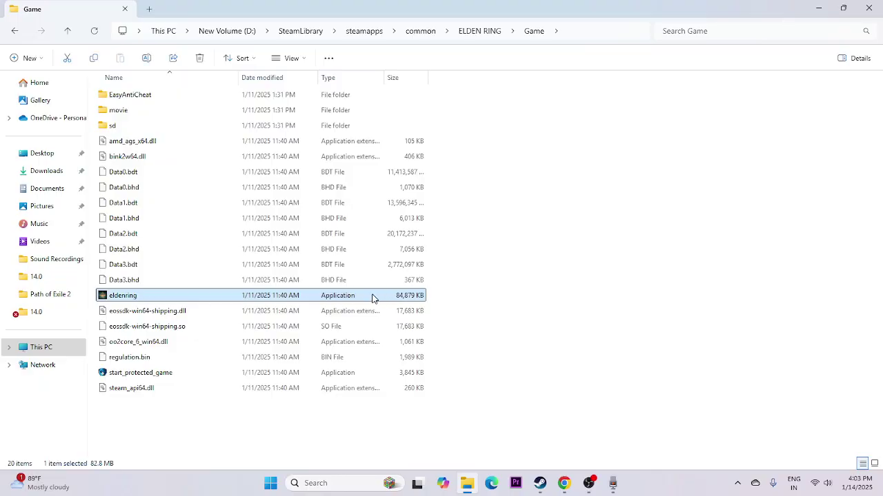
click(491, 307)
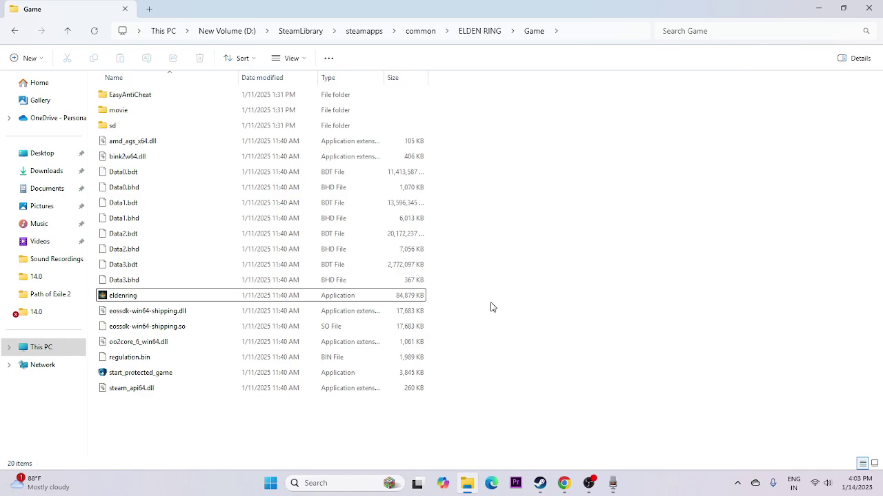
right_click(292, 298)
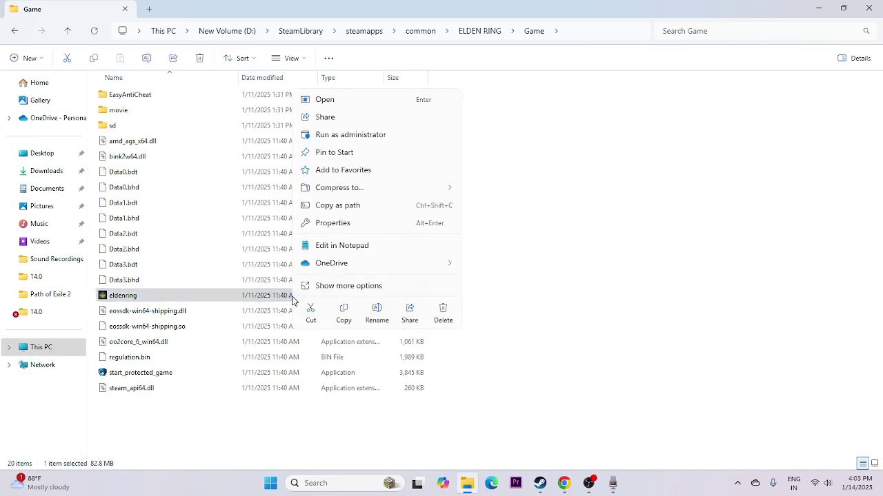
click(384, 289)
click(404, 289)
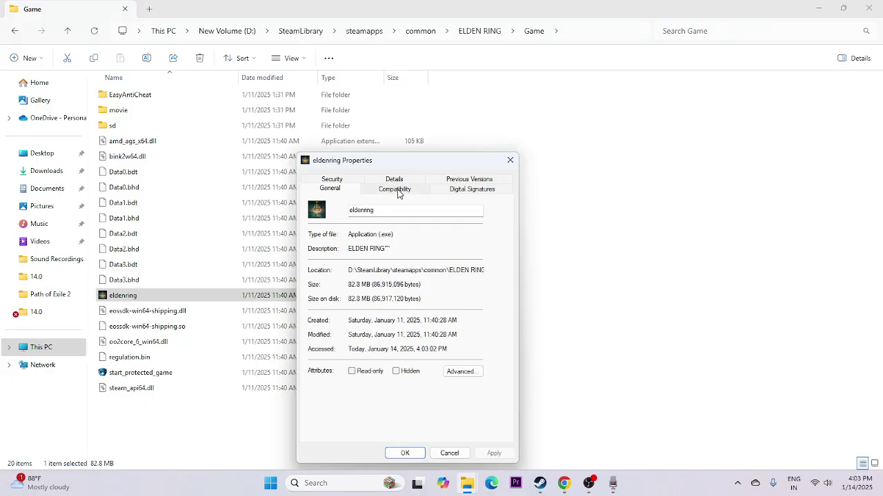
- Enable compatibility mode for eldenring with Windows 8 and apply the setting
click(398, 191)
click(317, 263)
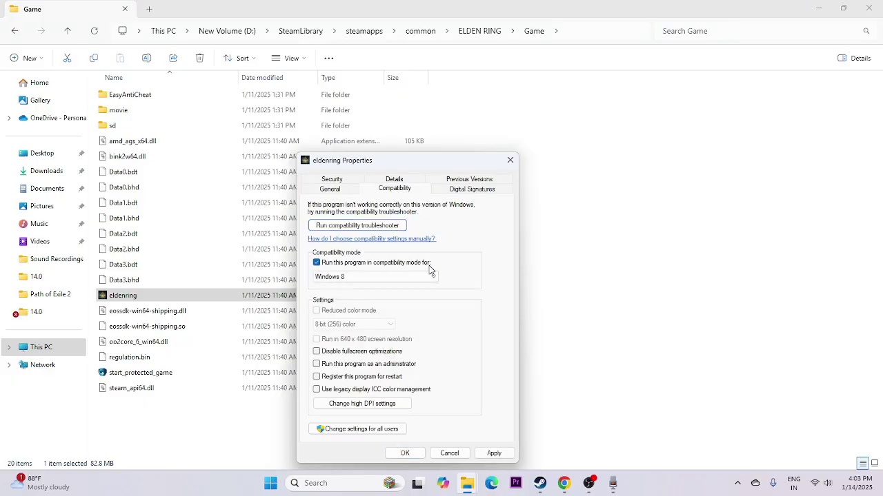
click(347, 277)
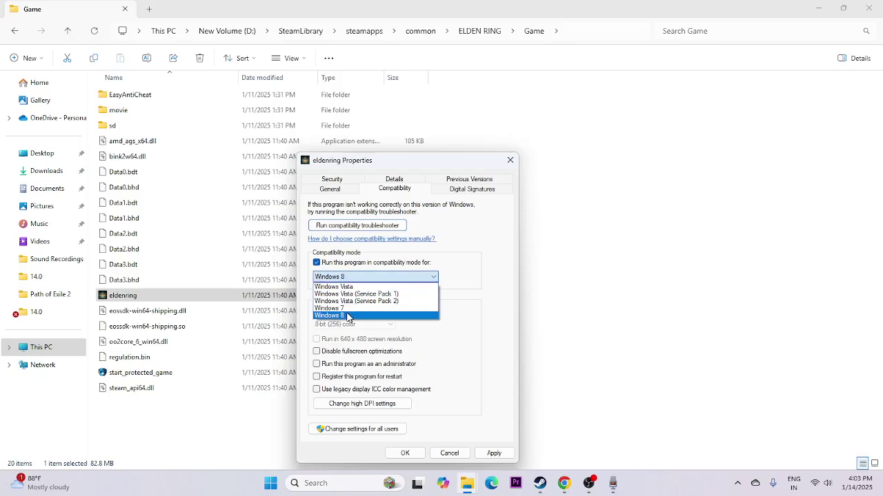
click(348, 317)
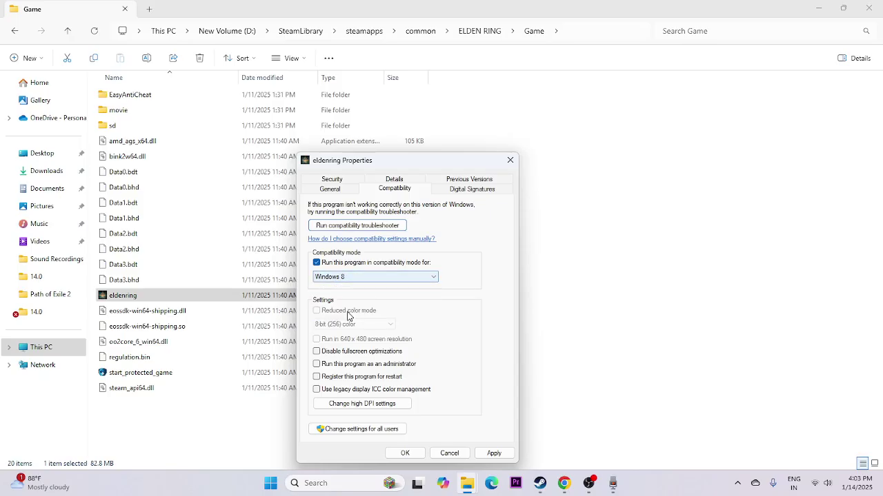
click(494, 455)
- Set eldenring's compatibility mode to Windows 7 and apply the change
click(372, 276)
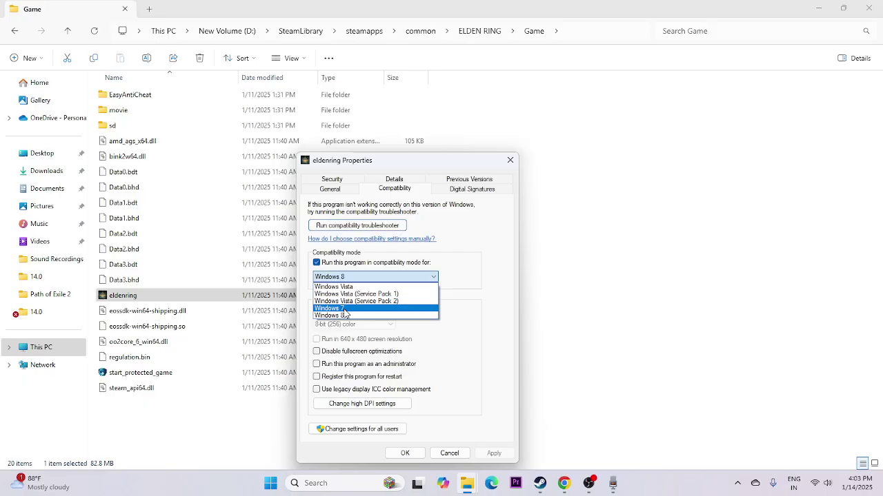
click(342, 310)
click(492, 453)
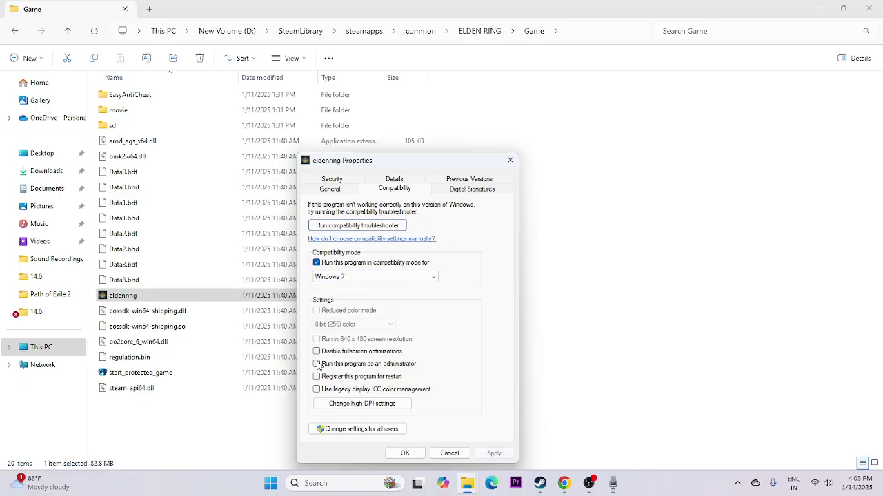
- Set eldenring to run as an administrator, apply and confirm the properties, and close File Explorer
click(317, 364)
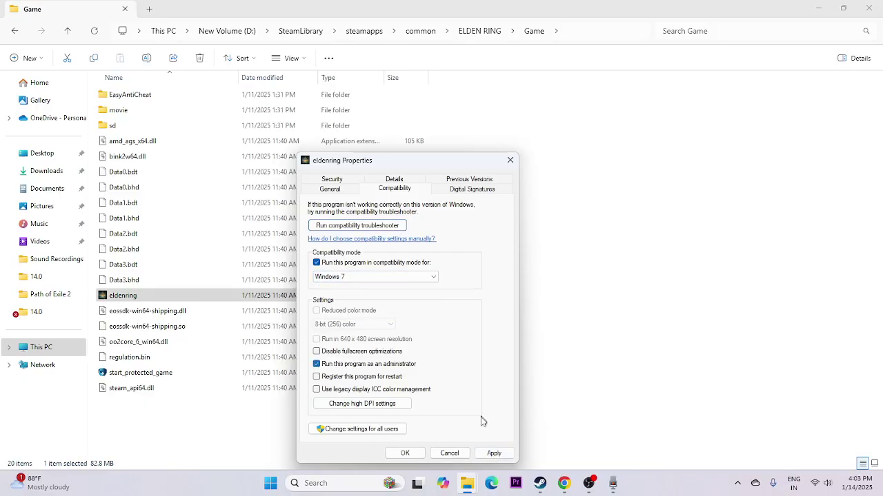
click(494, 453)
click(405, 453)
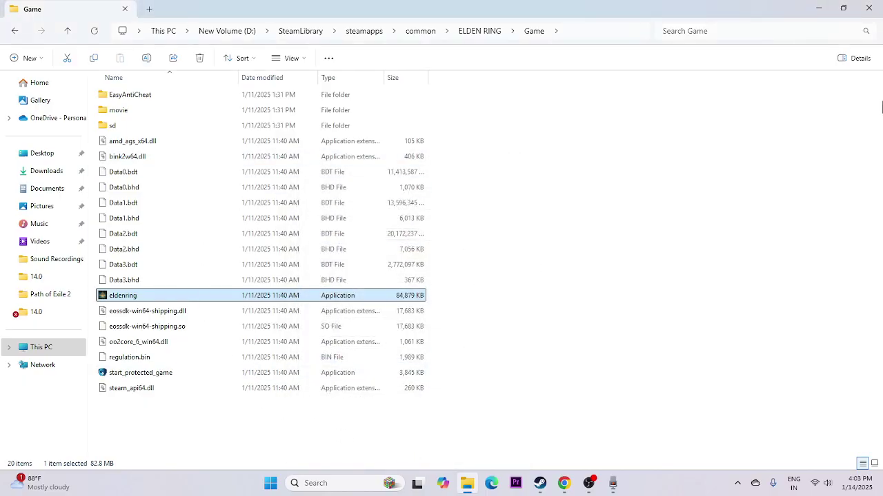
click(868, 8)
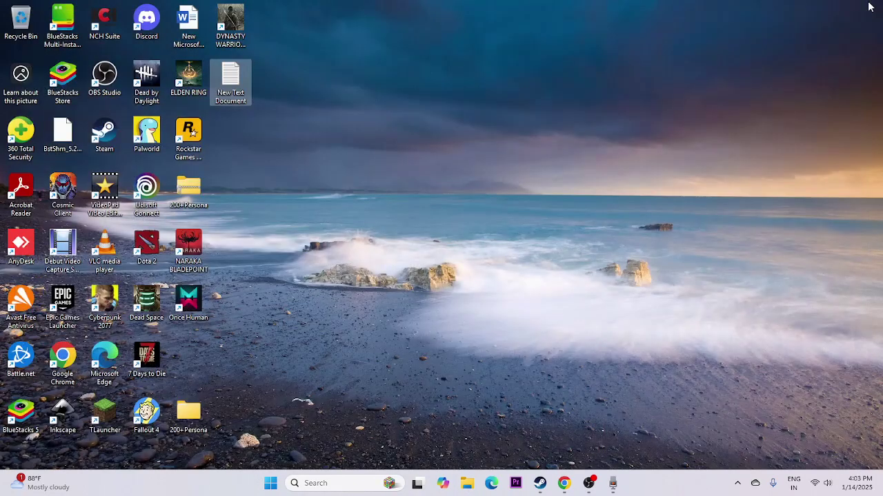
- Switch to Steam, look through the My Games folder in Documents using File Explorer, and close the folder window
click(539, 483)
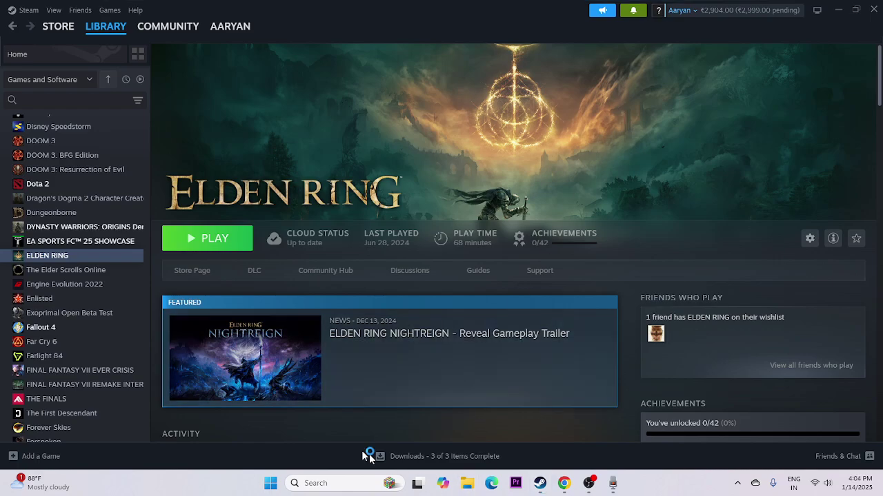
key(super+e)
click(50, 188)
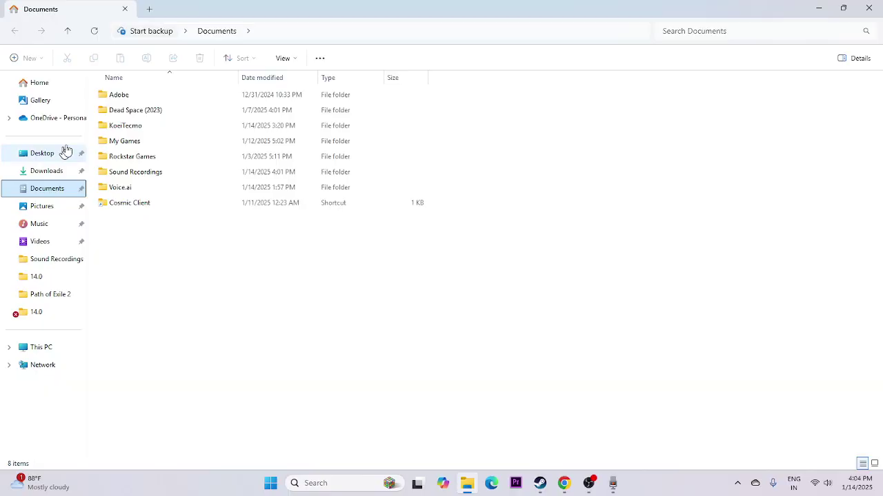
double_click(132, 142)
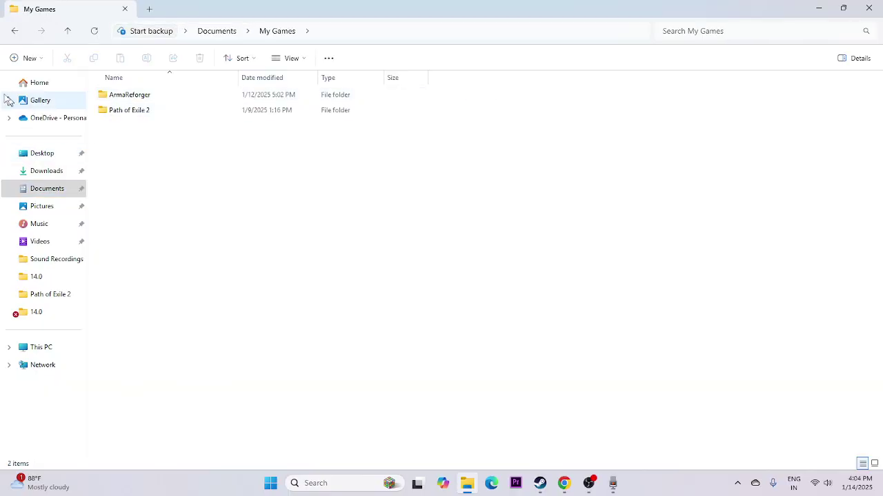
click(15, 31)
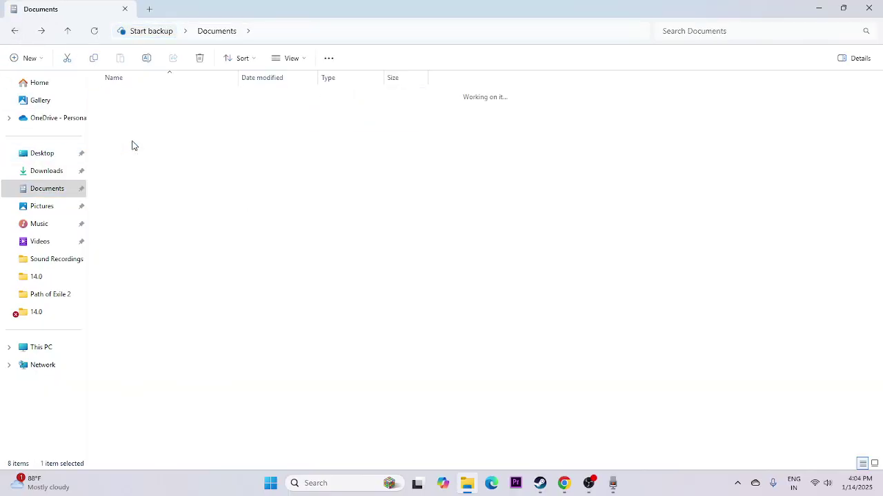
double_click(133, 144)
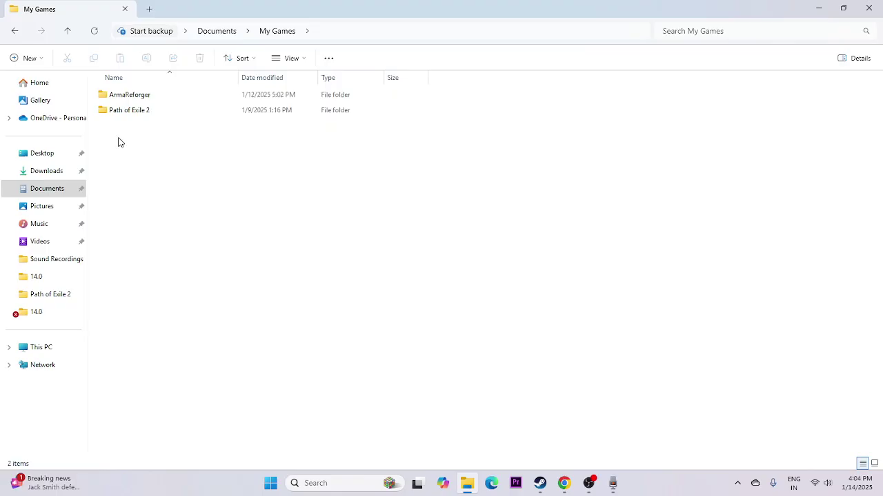
click(873, 15)
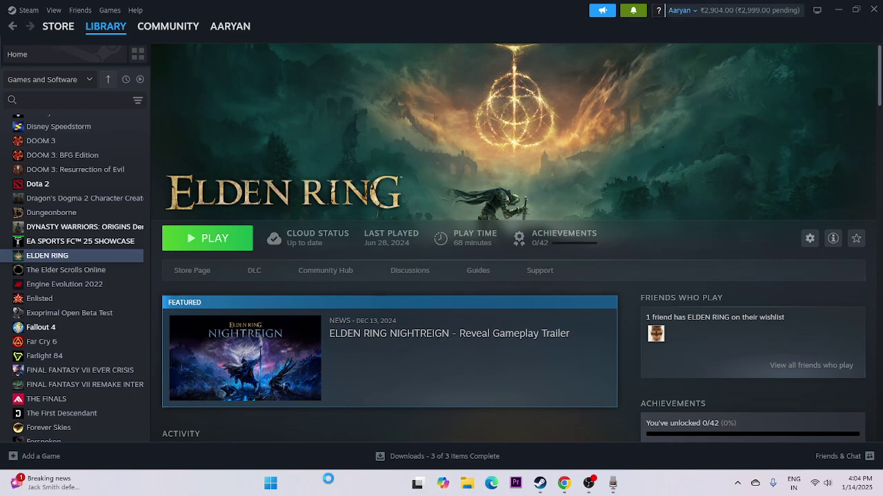
- Search Windows for "control panel" and open its System and Security category
click(324, 483)
text(control panel)
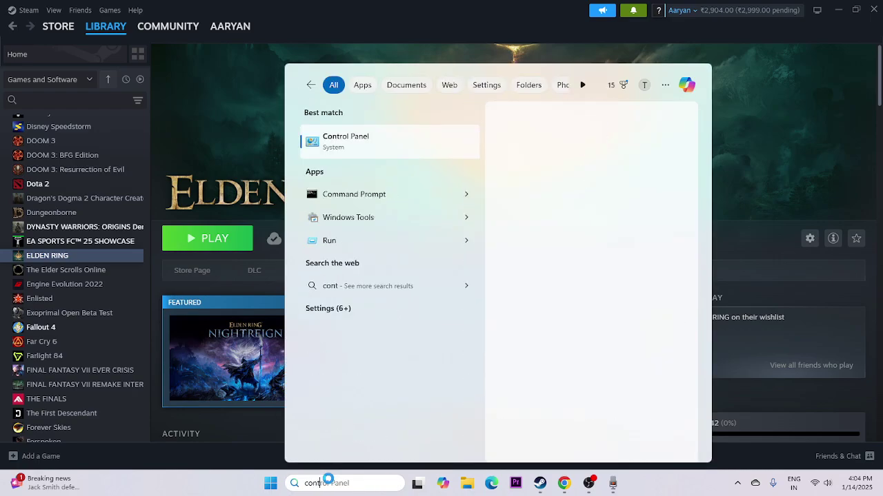
click(381, 140)
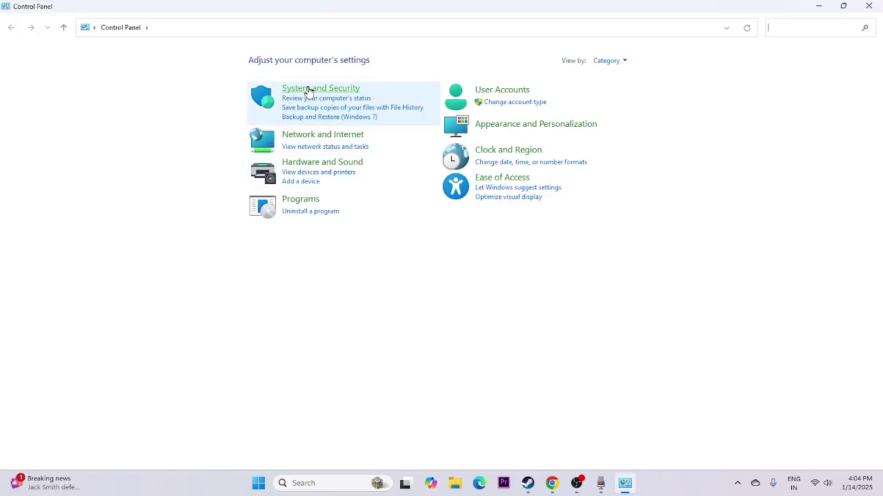
click(305, 90)
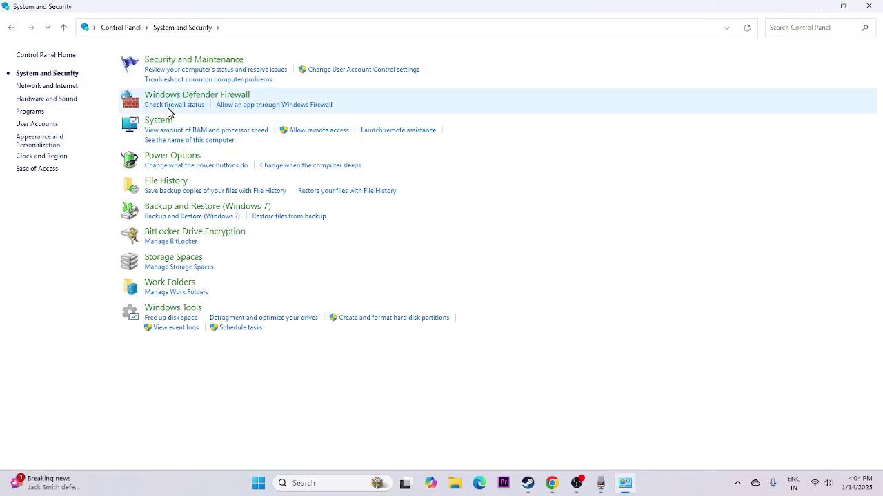
- Open the list of apps allowed through Windows Defender Firewall and look for the ELDEN RING entry
click(187, 97)
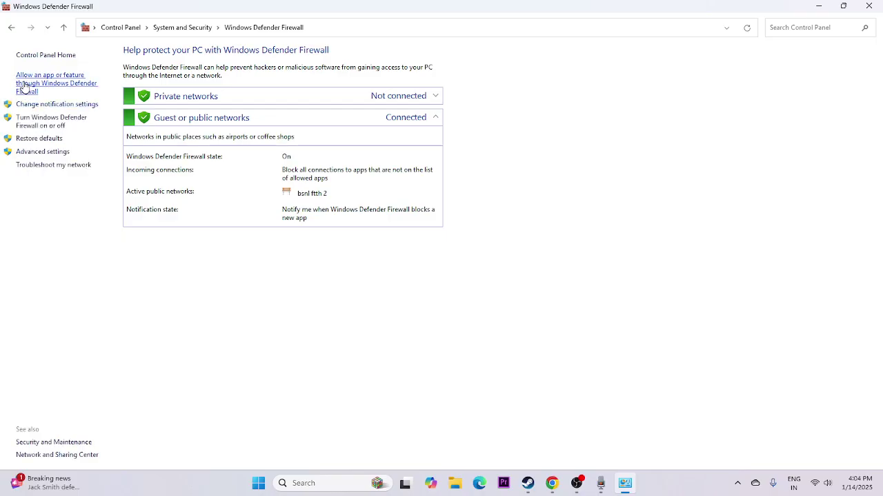
click(26, 82)
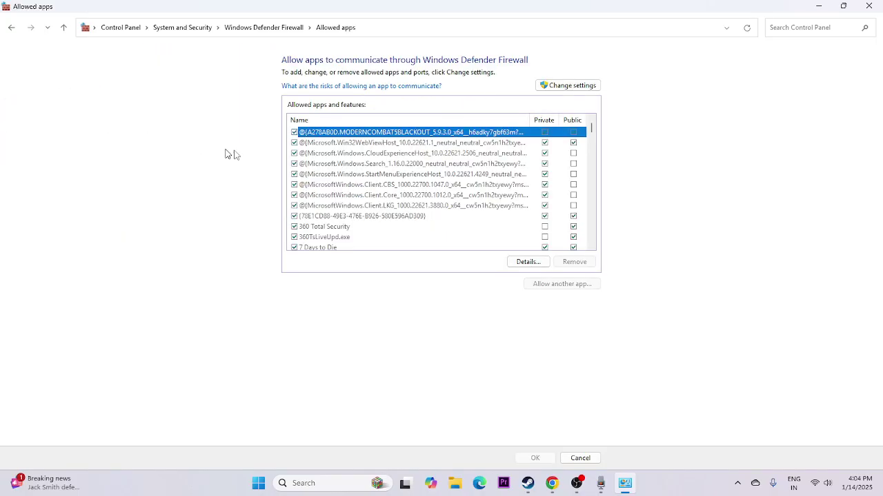
scroll(347, 184, down, 5)
scroll(347, 183, down, 15)
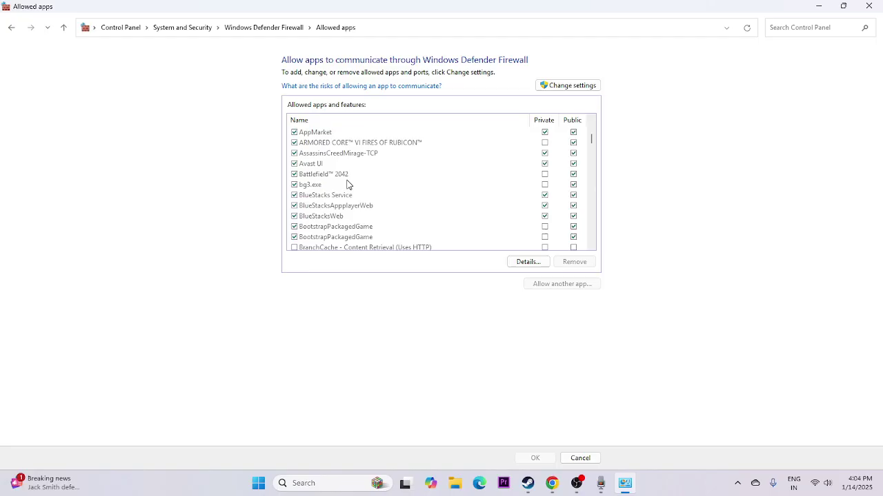
scroll(347, 184, down, 8)
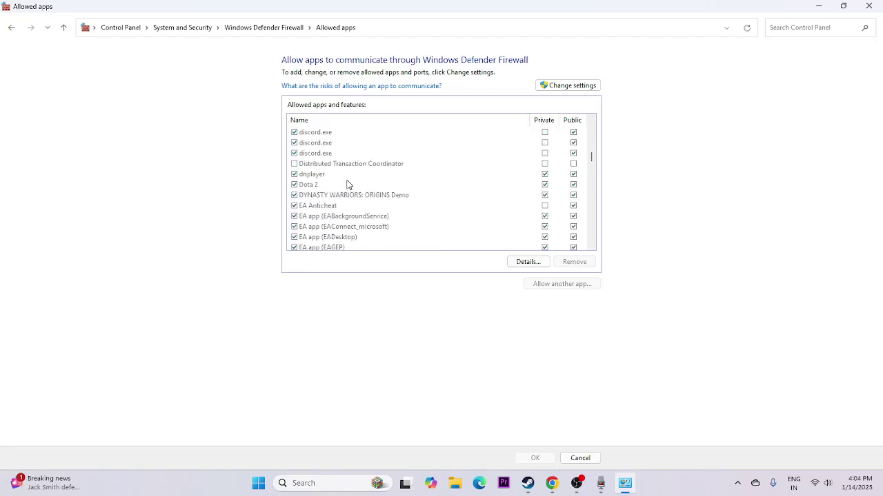
scroll(355, 187, down, 1)
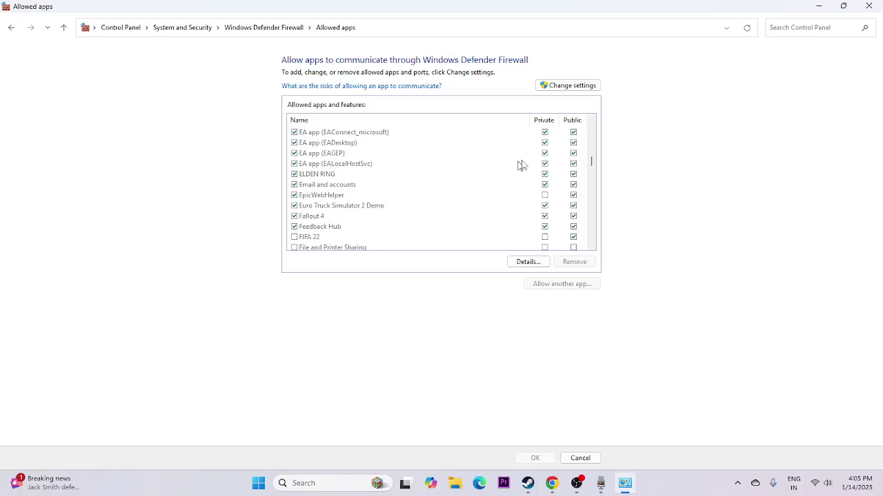
- Unlock the allowed-apps settings, start allowing another app and browse to the common folder in D:\SteamLibrary\steamapps
click(556, 84)
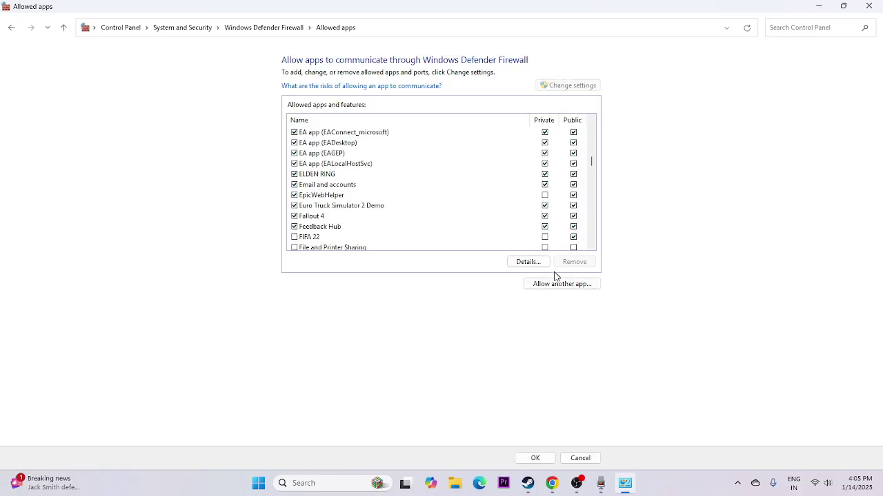
click(559, 283)
click(517, 297)
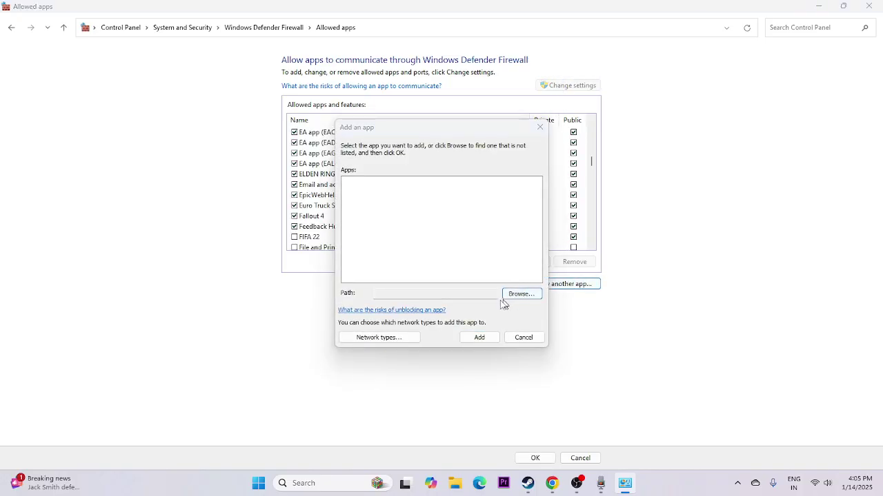
click(380, 315)
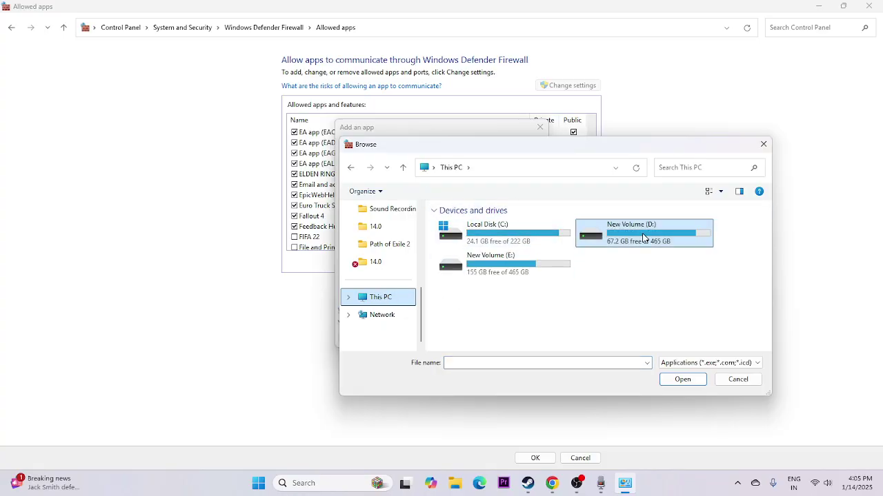
double_click(621, 232)
double_click(503, 271)
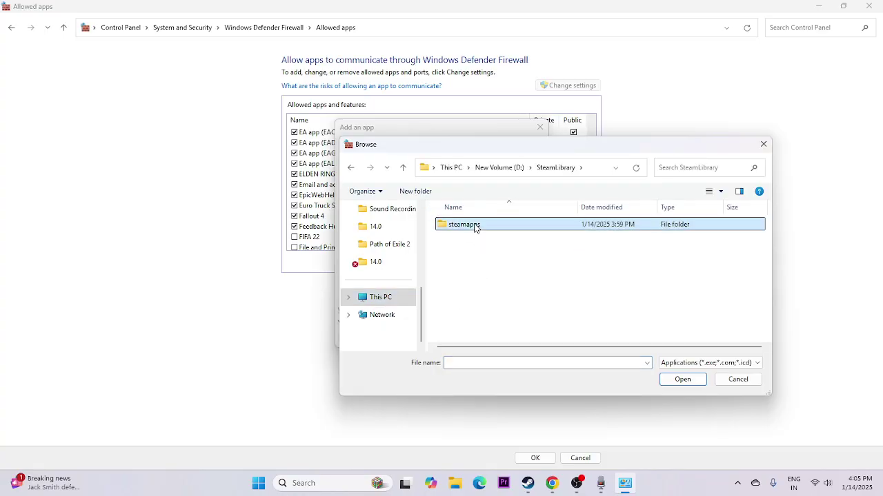
double_click(473, 227)
double_click(474, 226)
- Add the eldenring application from the ELDEN RING Game folder to the allowed apps list
scroll(467, 288, down, 4)
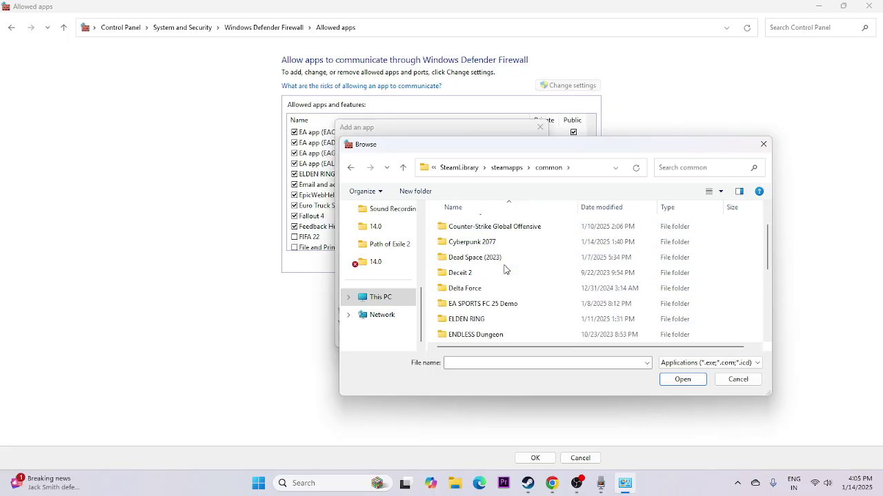
scroll(503, 269, up, 1)
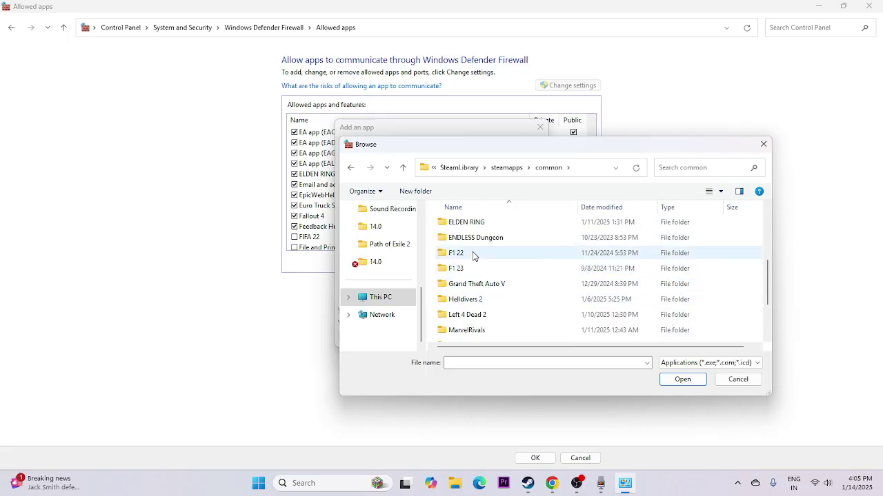
double_click(471, 224)
click(465, 230)
double_click(465, 228)
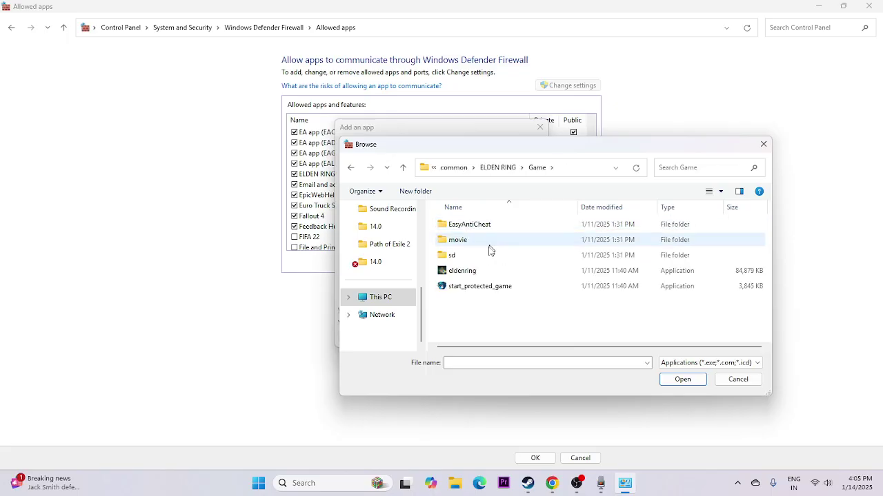
click(479, 271)
click(681, 380)
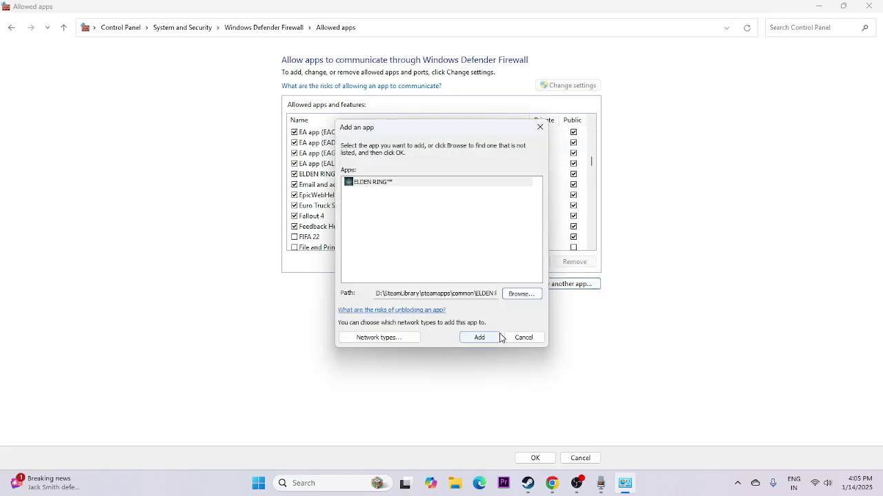
click(495, 337)
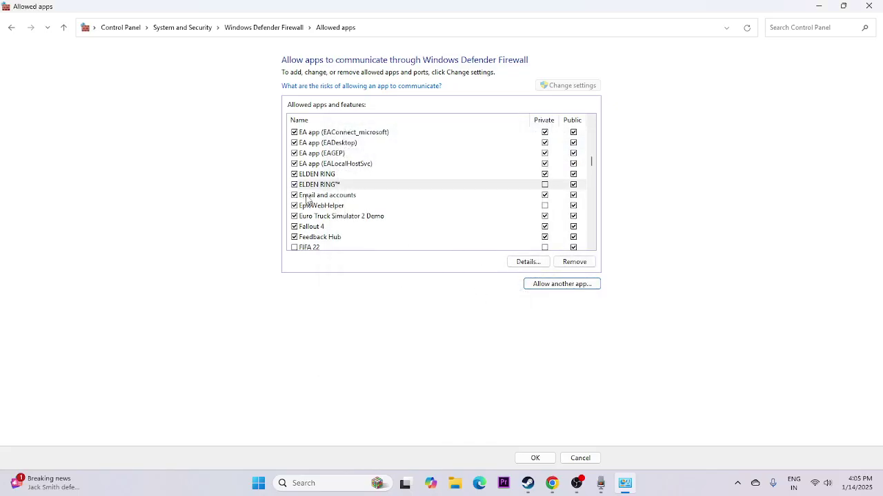
- Allow the added ELDEN RING™ entry on private networks, close the firewall window without confirming and return to Steam
click(544, 185)
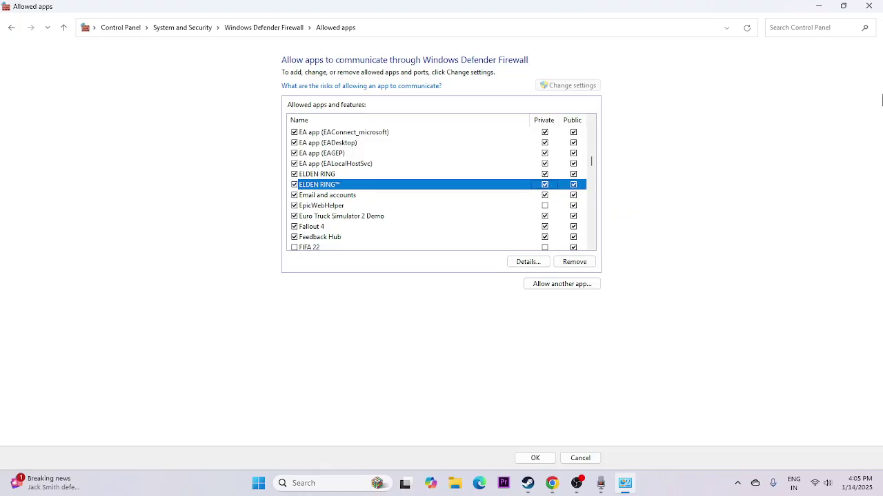
click(869, 6)
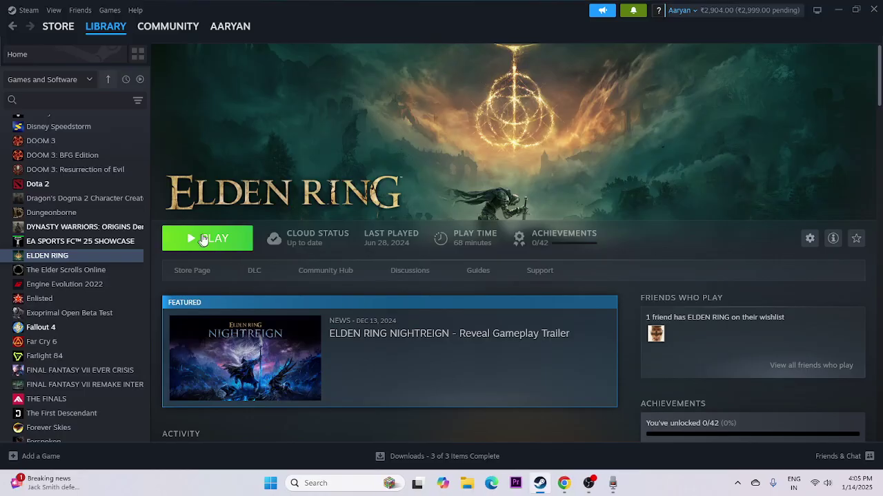
click(210, 242)
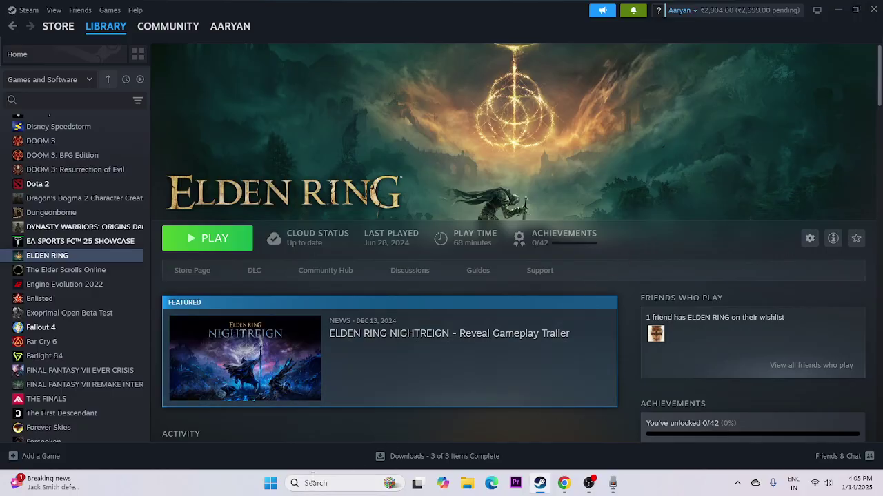
- Search Windows for "system", open System Configuration and show its services
click(309, 484)
text(system)
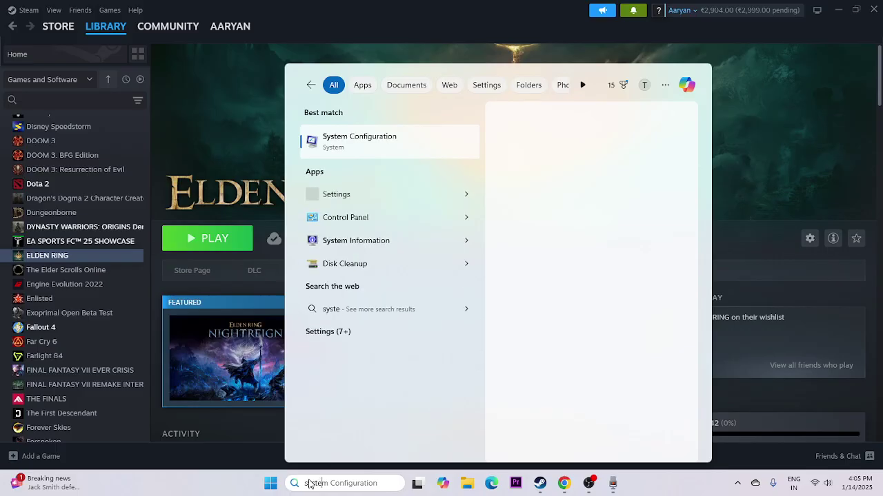
click(389, 149)
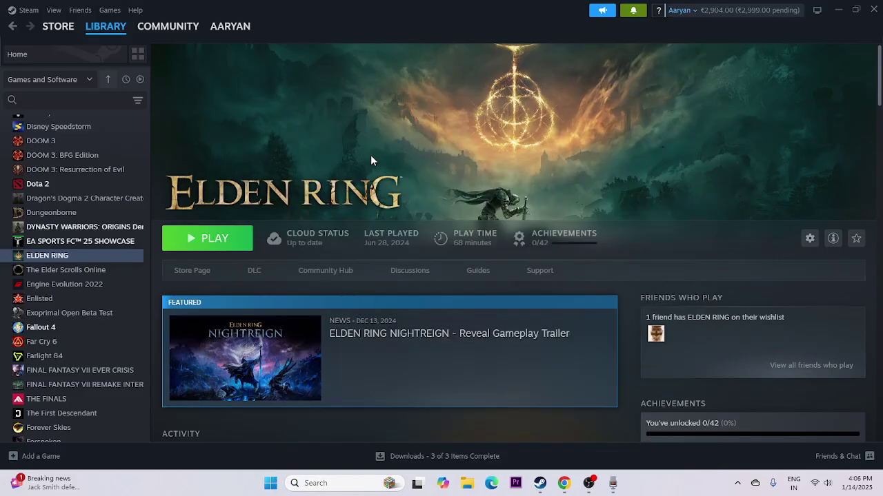
click(353, 153)
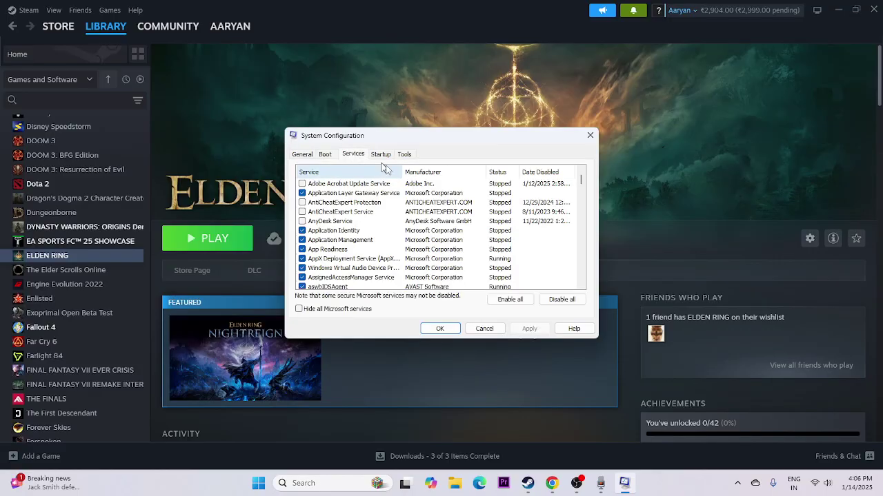
- Disable all services, hide all Microsoft services, apply and confirm the configuration, and dismiss the restart prompt
click(559, 299)
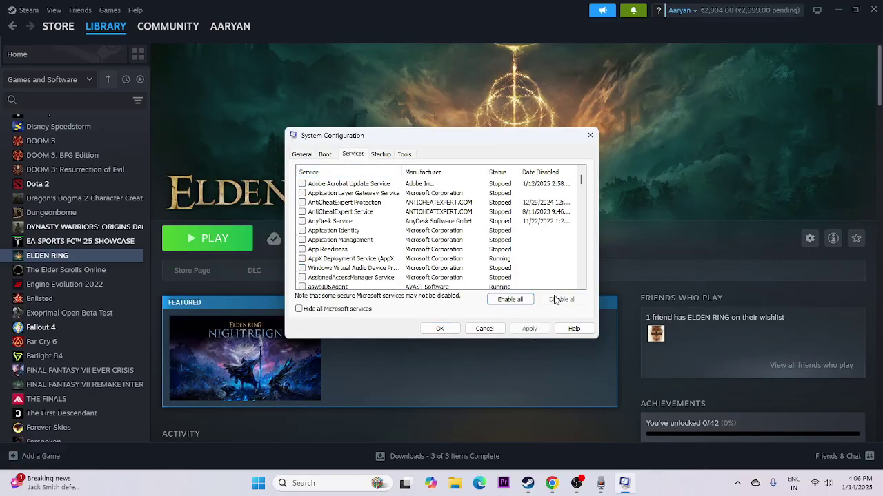
click(298, 310)
click(531, 328)
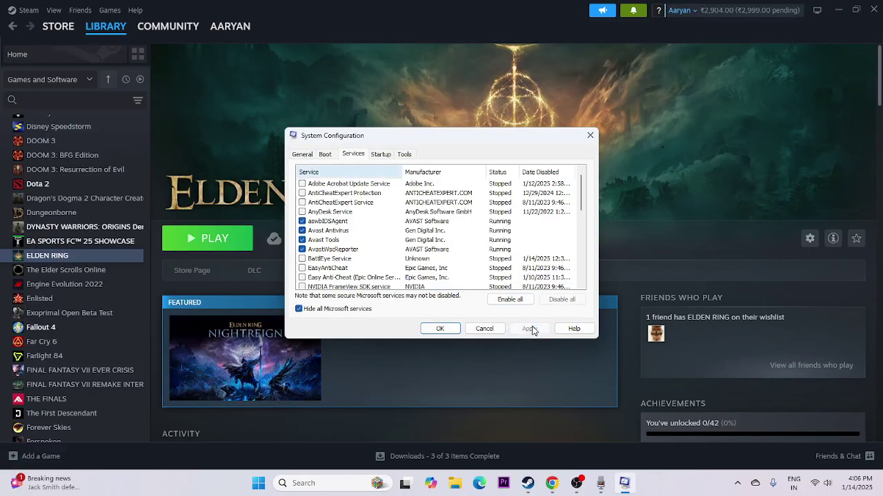
click(441, 329)
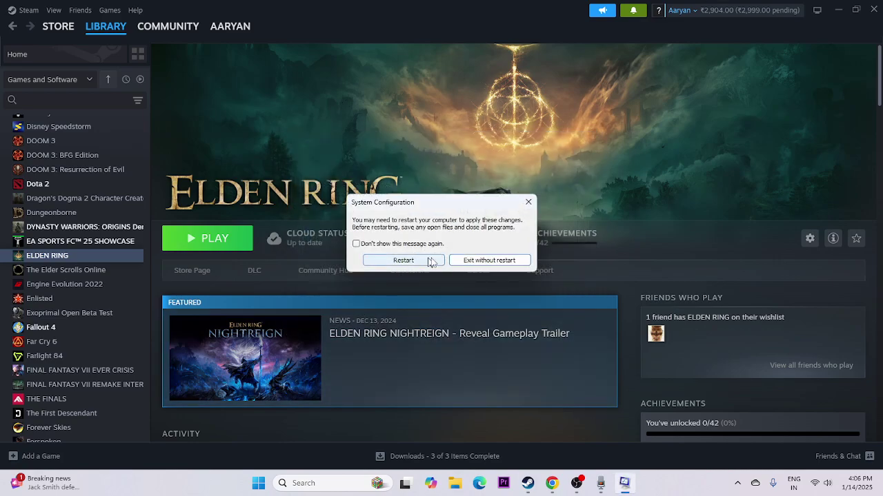
click(528, 202)
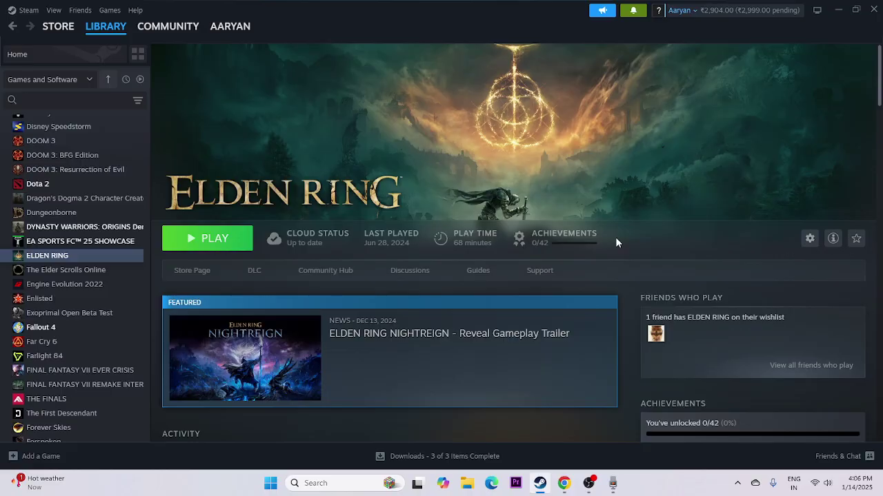
- Turn off the Steam Overlay while in-game in ELDEN RING's properties, leave the launch options empty and close the properties
right_click(58, 260)
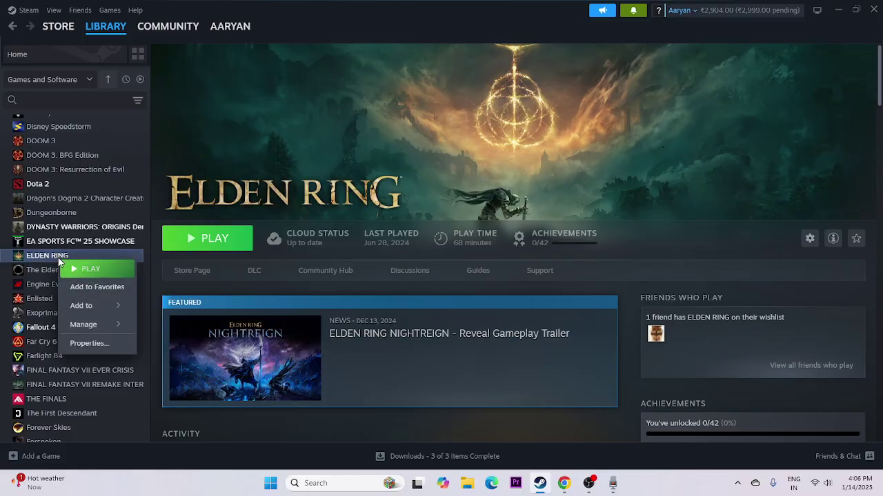
click(87, 342)
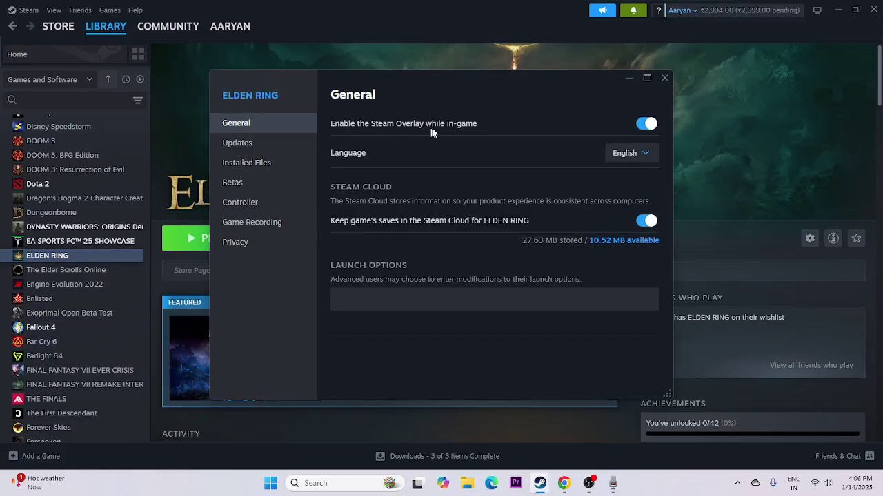
click(646, 124)
drag(537, 97, 630, 105)
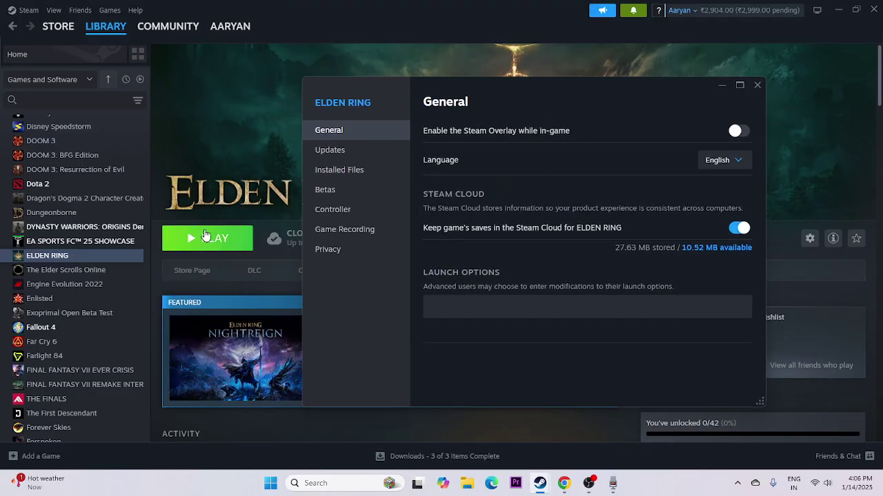
click(439, 309)
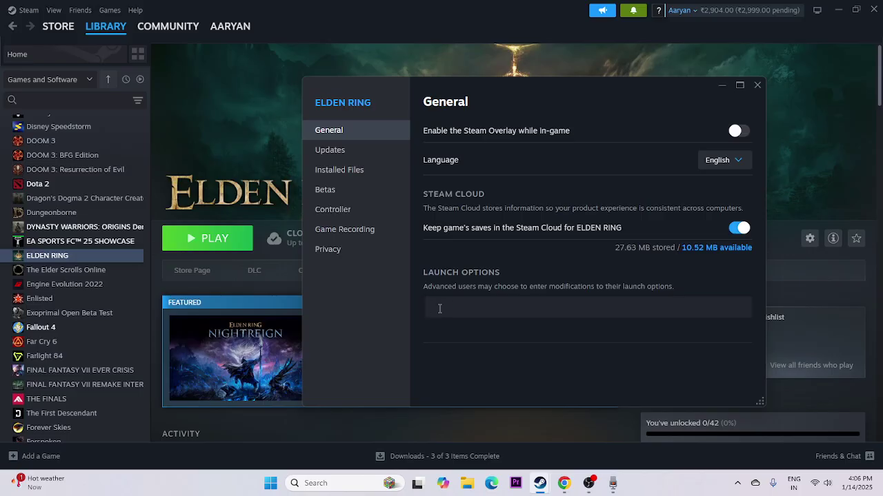
click(761, 87)
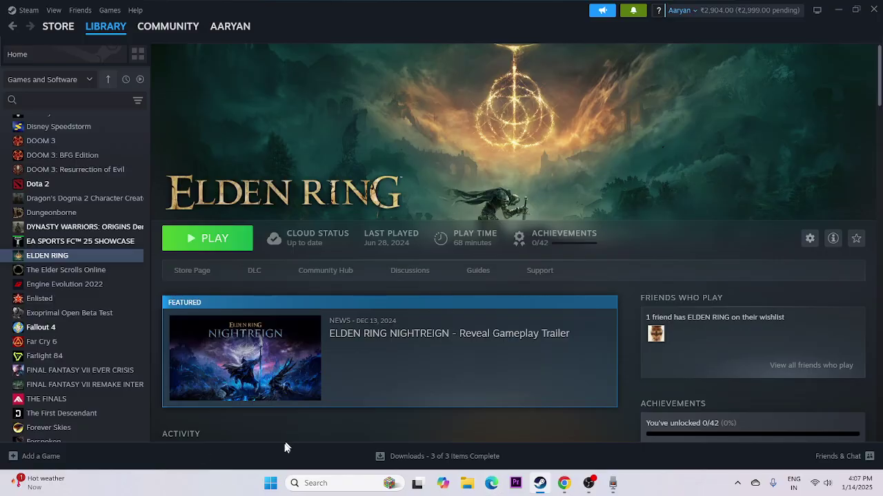
- Open Task Manager, maximize it to review the running apps and background processes, and close it
right_click(265, 486)
click(272, 353)
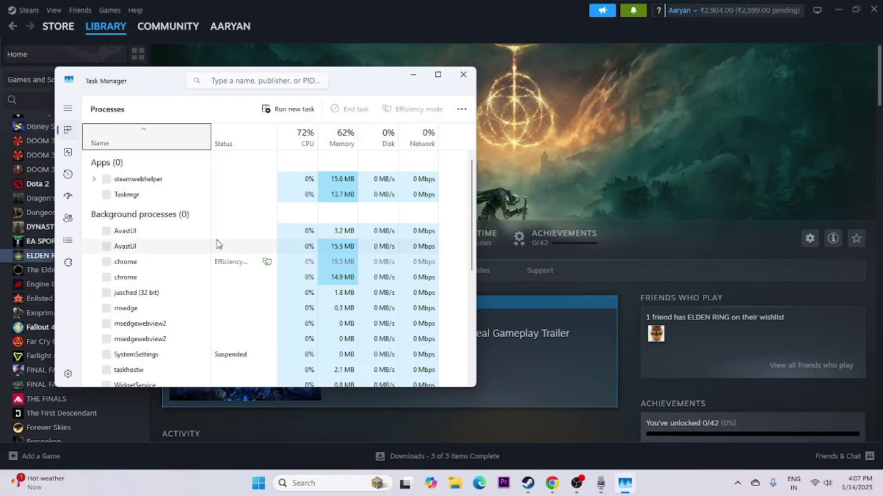
click(437, 73)
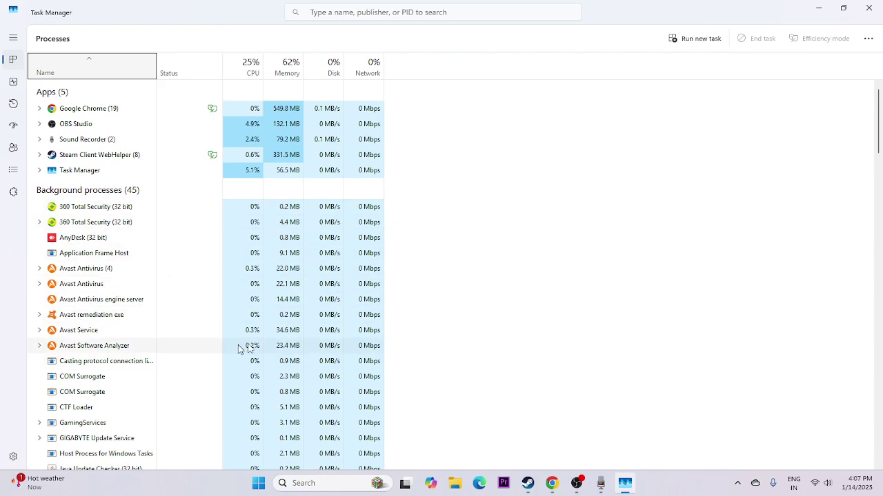
click(868, 8)
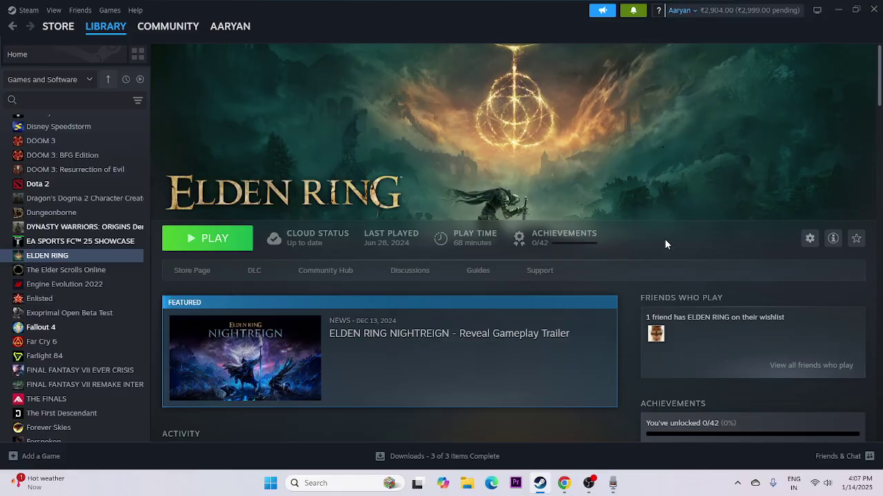
- Search Windows for "graphics" and open Graphics settings
click(331, 482)
text(graphics)
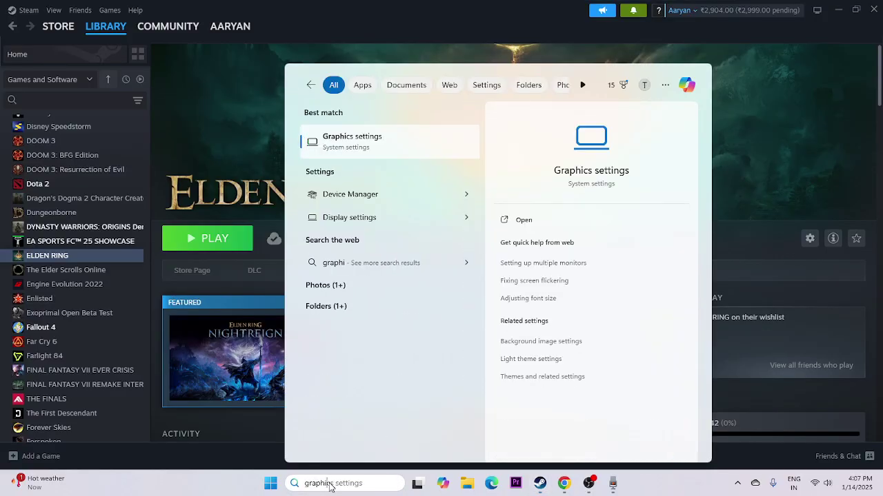
click(389, 138)
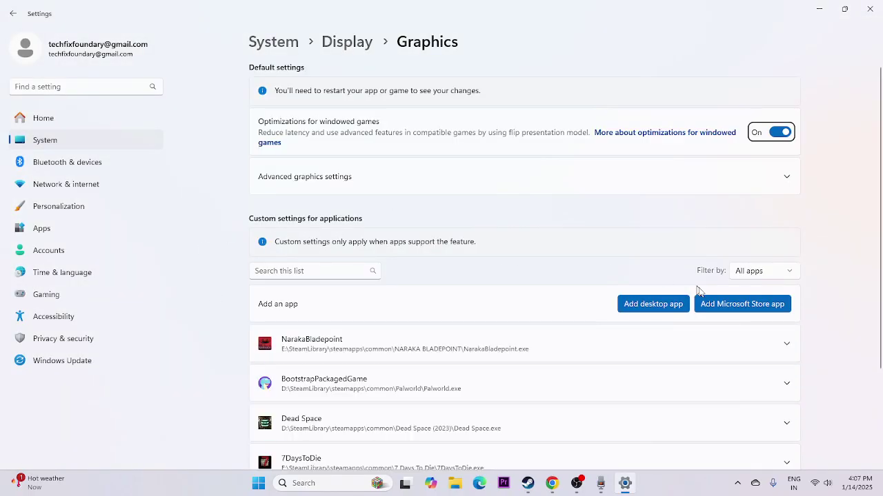
- Add the eldenring application from D:\SteamLibrary\steamapps\common\ELDEN RING\Game as a desktop app in the custom graphics settings
click(657, 307)
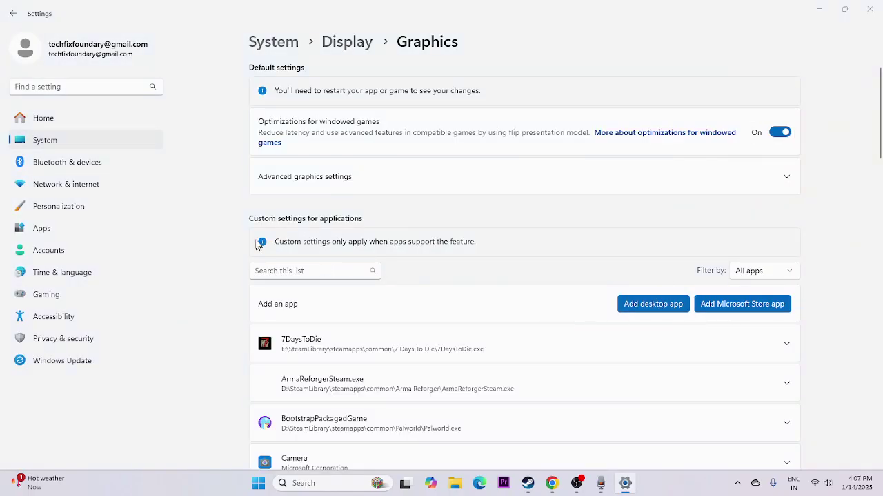
click(44, 178)
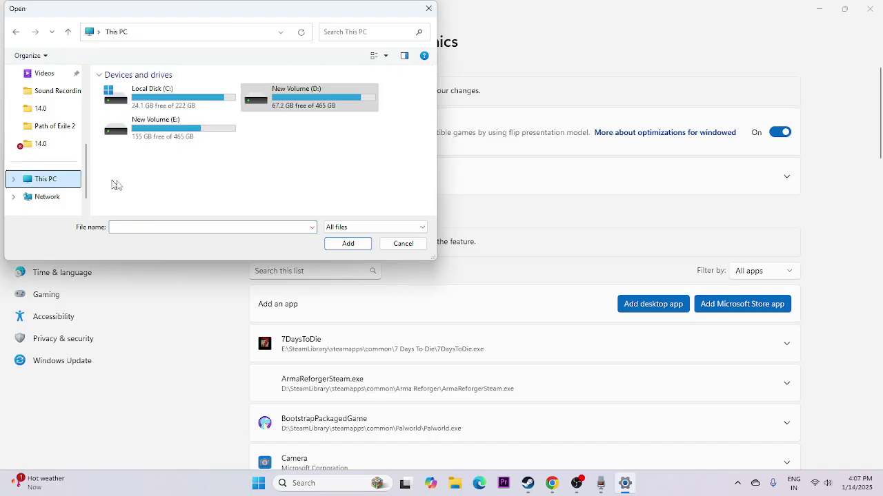
double_click(297, 100)
double_click(164, 132)
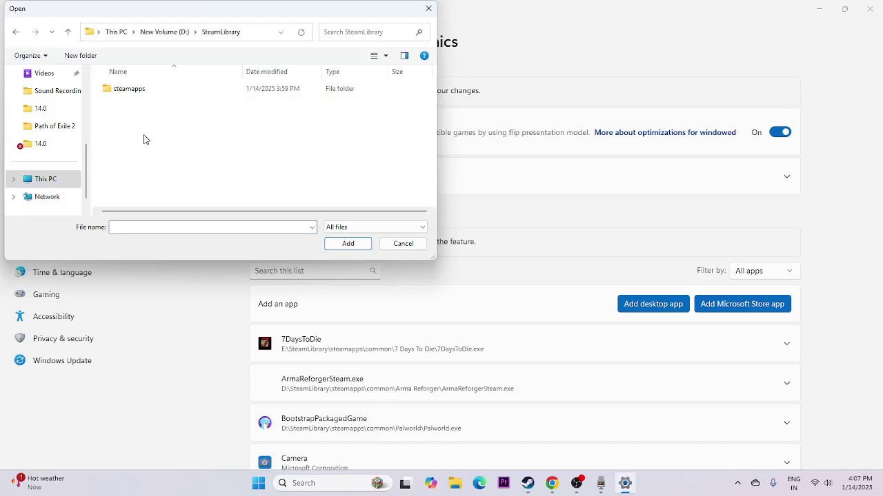
double_click(135, 90)
double_click(137, 90)
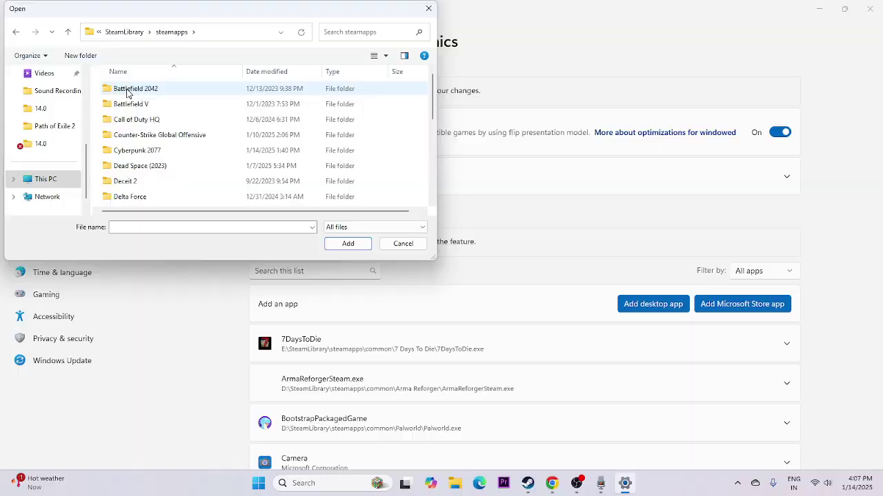
scroll(138, 152, down, 1)
scroll(138, 150, down, 2)
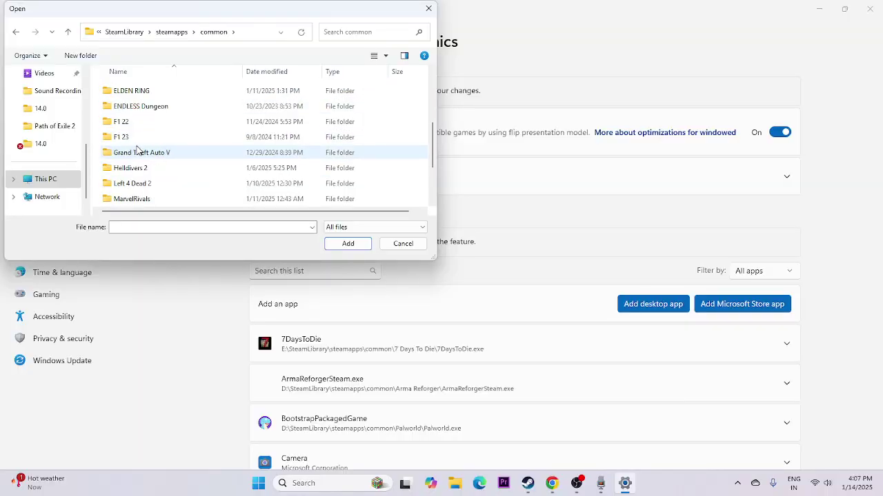
double_click(126, 91)
double_click(125, 91)
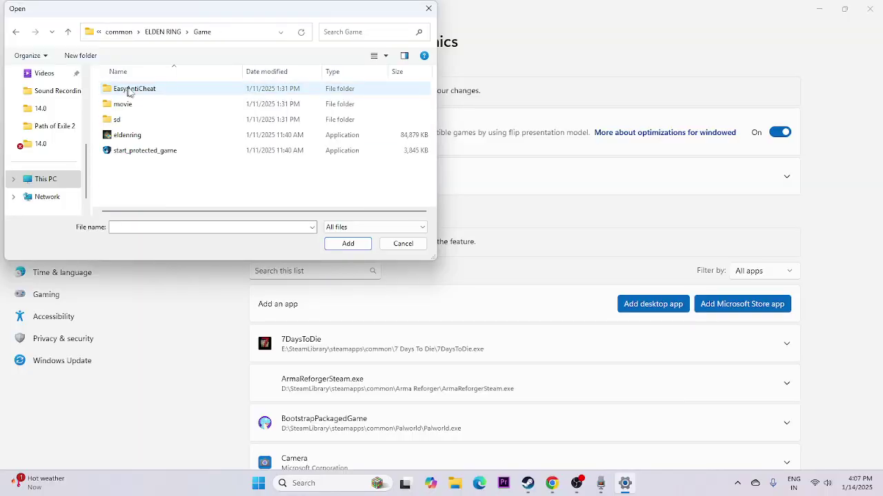
click(123, 134)
click(338, 248)
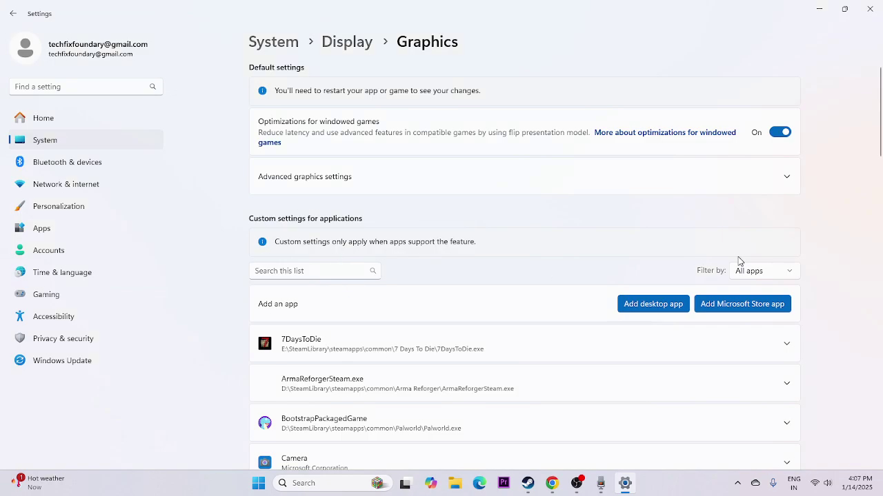
- Set ELDEN RING's GPU preference to High Performance (NVIDIA GeForce GTX 1650 SUPER) and close Settings
scroll(795, 253, down, 5)
scroll(838, 249, down, 4)
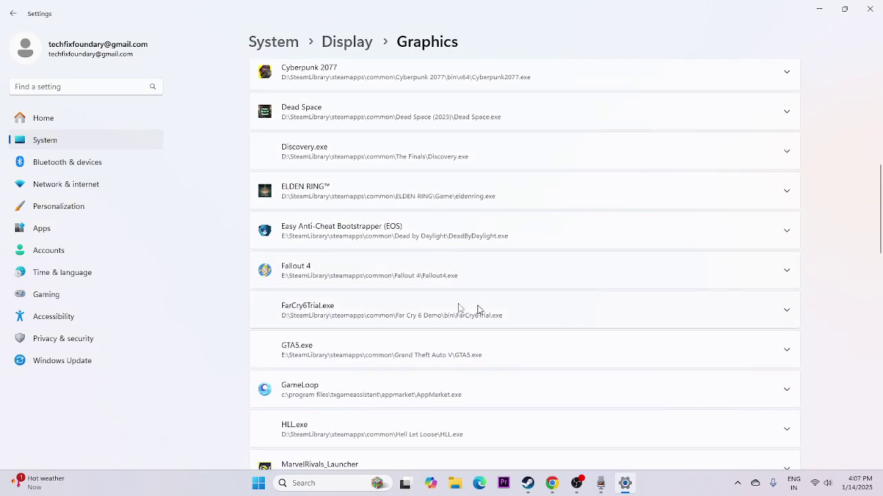
click(785, 193)
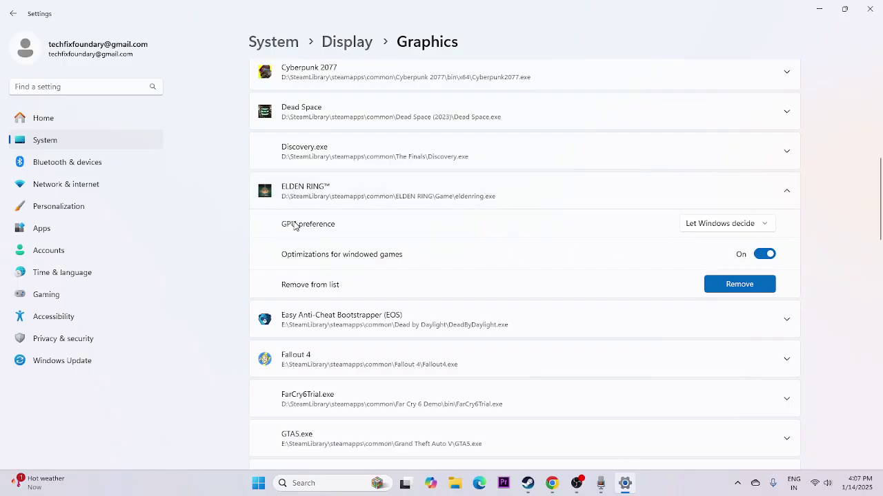
click(726, 230)
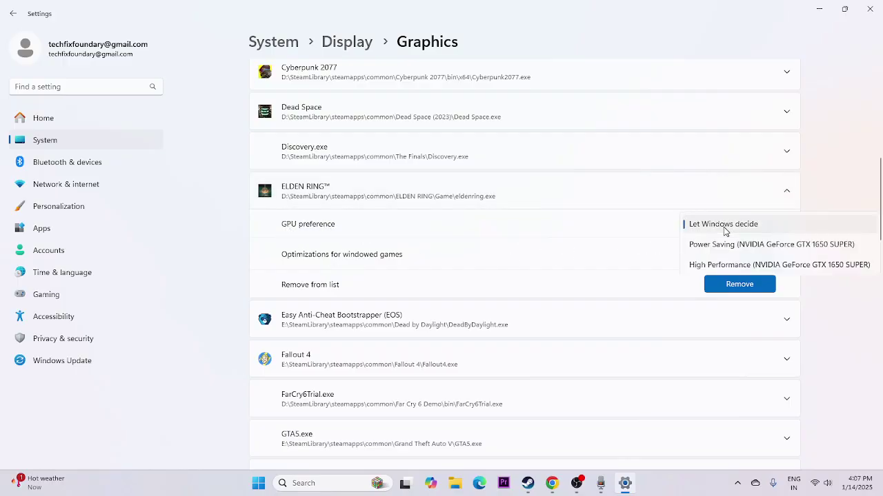
click(728, 266)
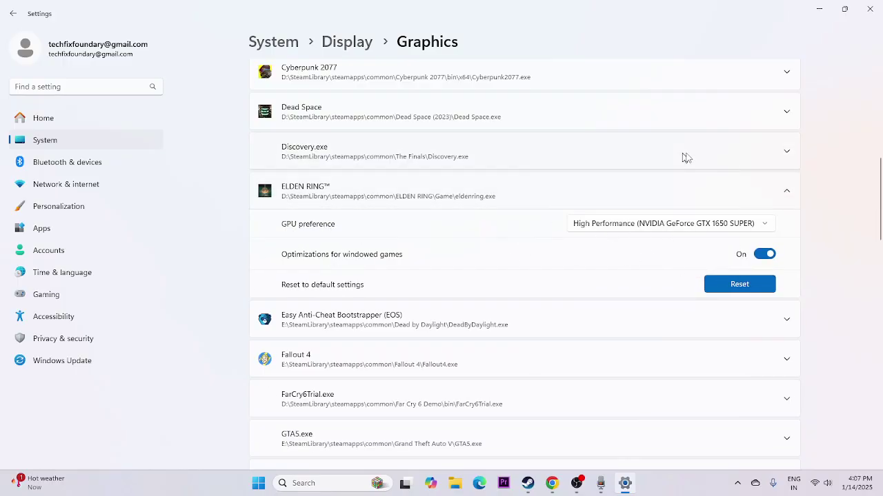
click(869, 8)
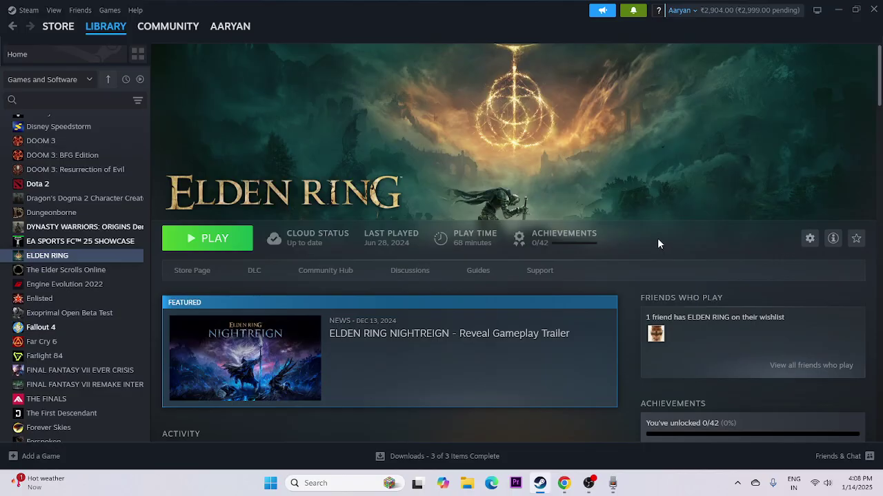
- Search Windows for "view", open Virtual Memory from the advanced system performance settings, and choose a custom paging file size for drive D:
click(317, 483)
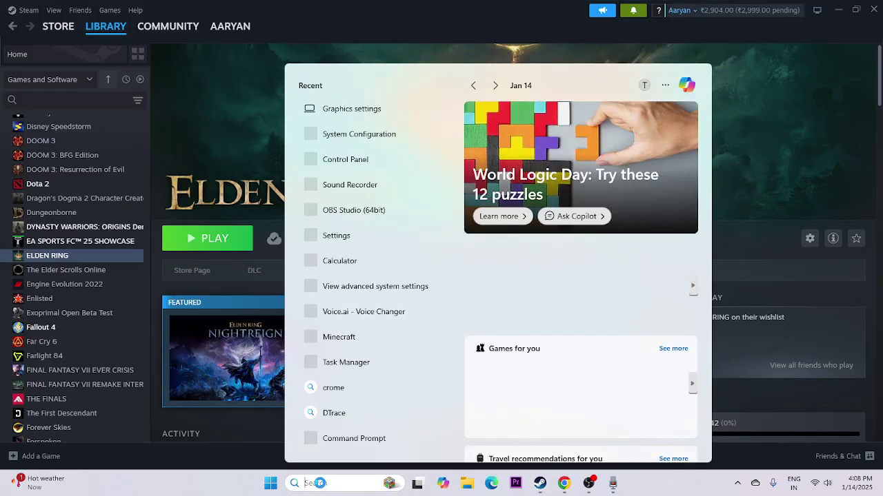
text(view)
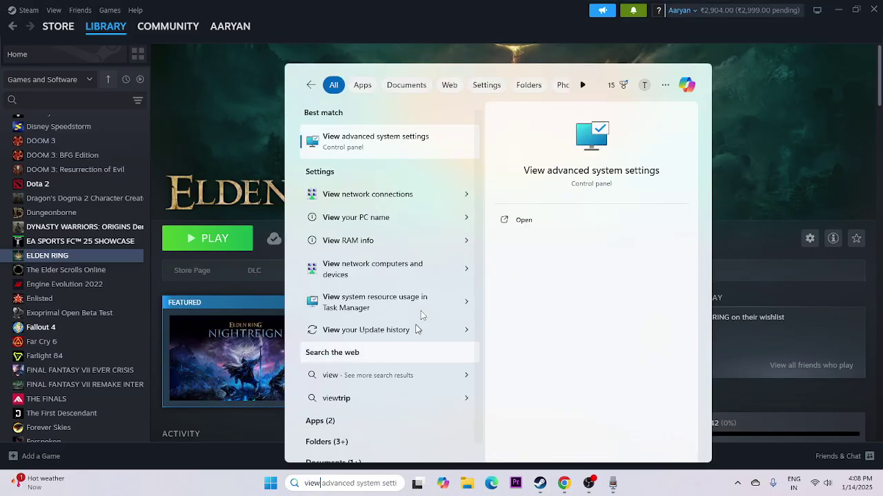
click(419, 143)
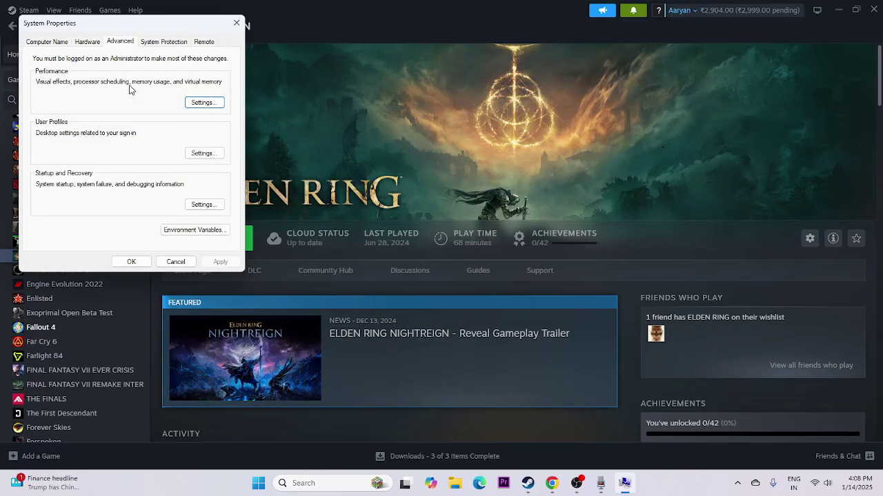
click(204, 103)
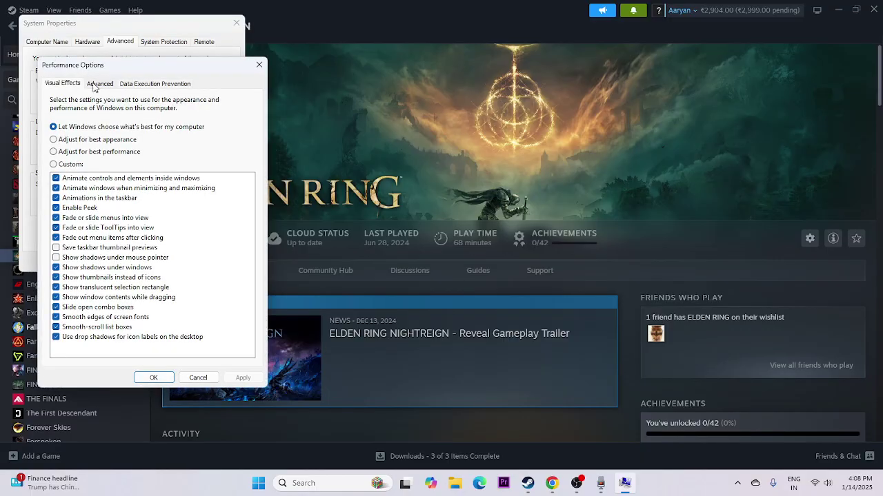
click(99, 84)
click(224, 226)
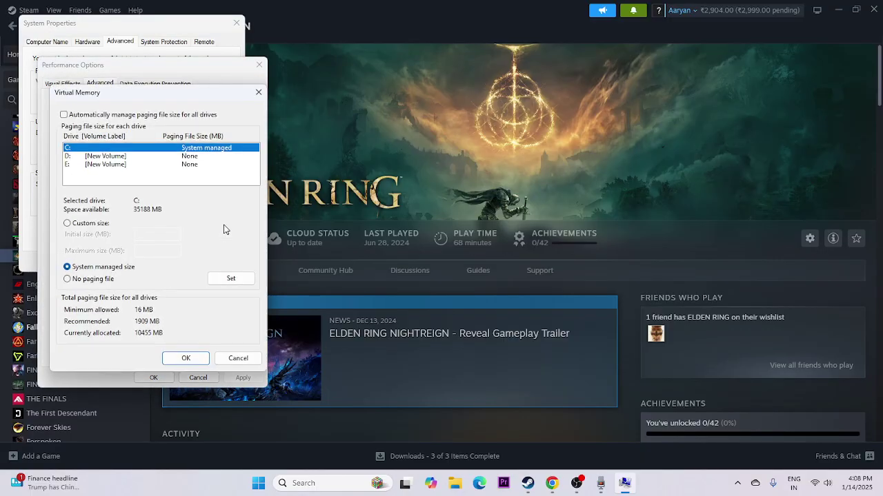
click(70, 157)
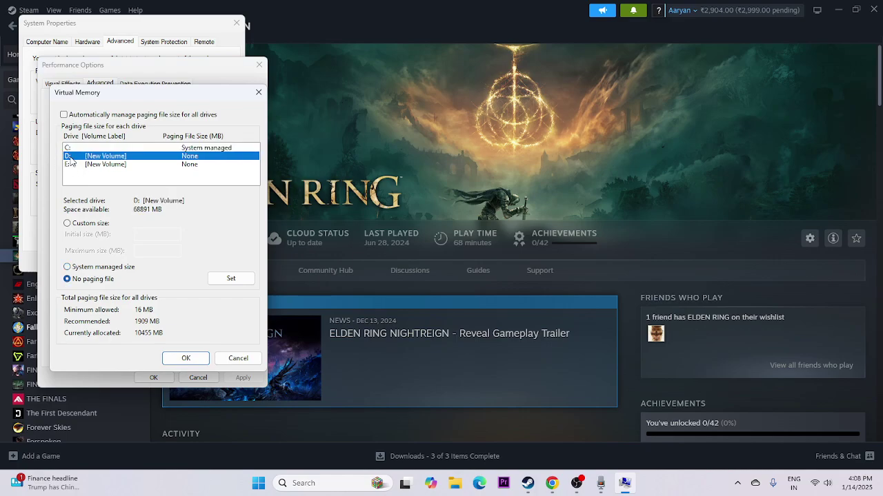
click(68, 223)
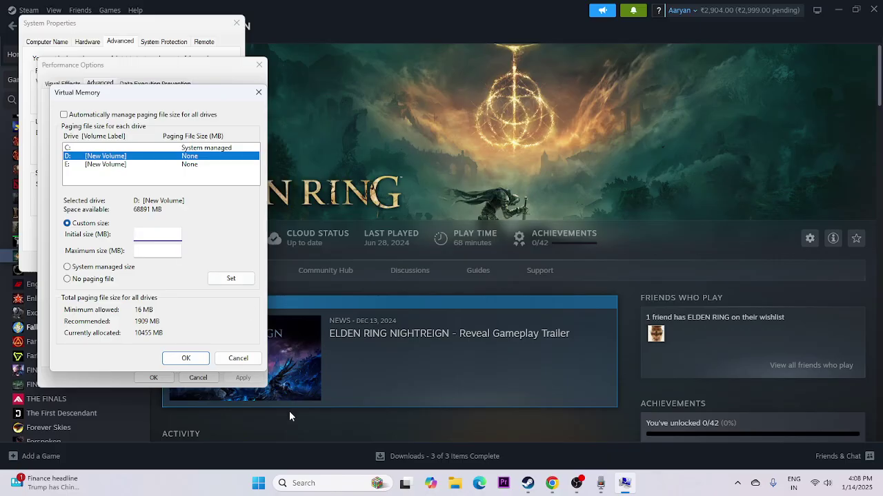
- Search Windows for Calculator and open it
click(292, 482)
text(c)
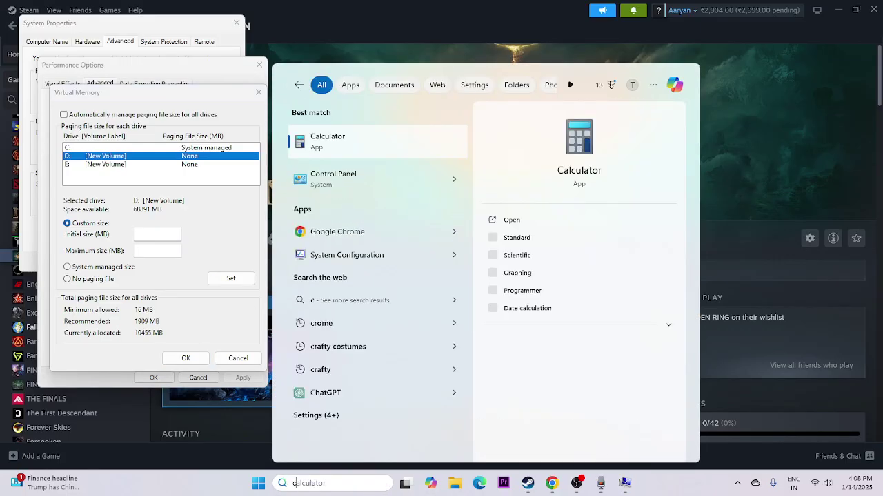
text(a)
key(XF86Calculator)
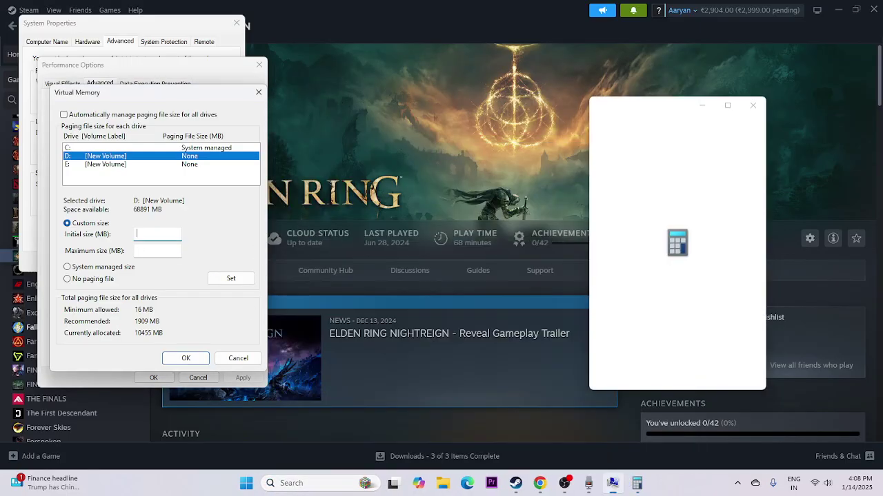
- Calculate 16 × 1024 in Calculator and multiply the result by 1.5
click(615, 347)
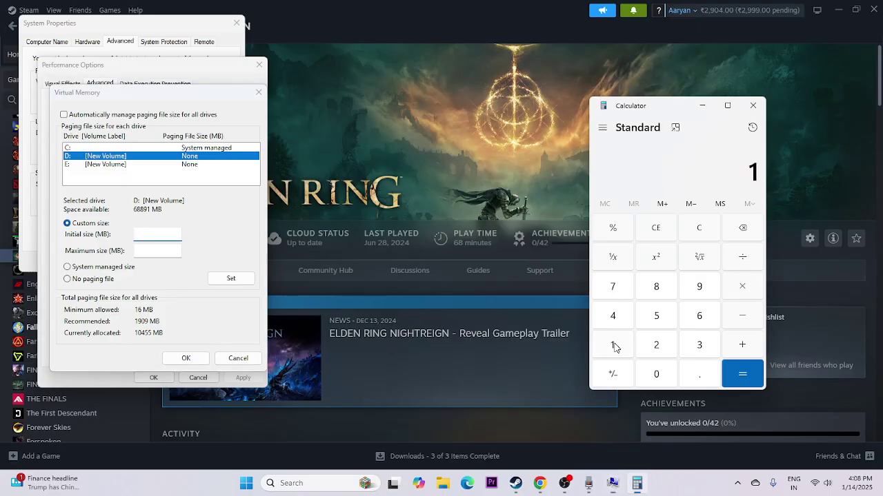
click(699, 317)
click(741, 287)
click(614, 348)
click(651, 373)
click(655, 347)
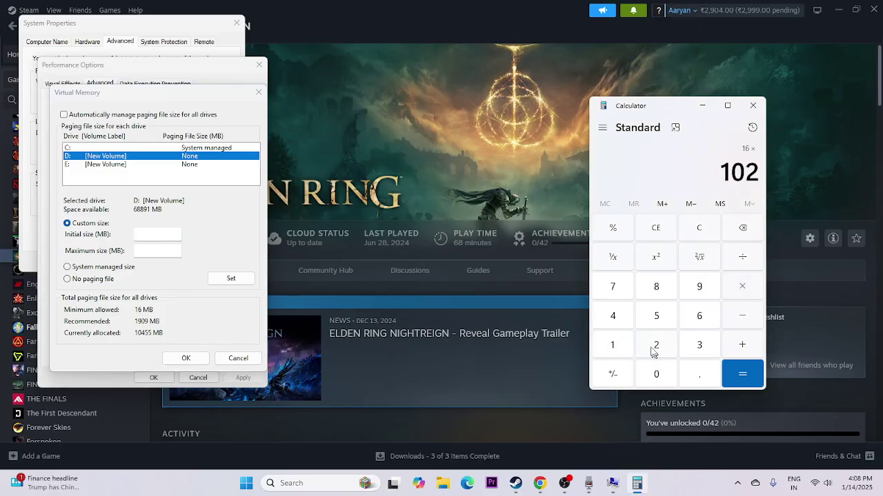
click(614, 318)
click(736, 371)
click(742, 286)
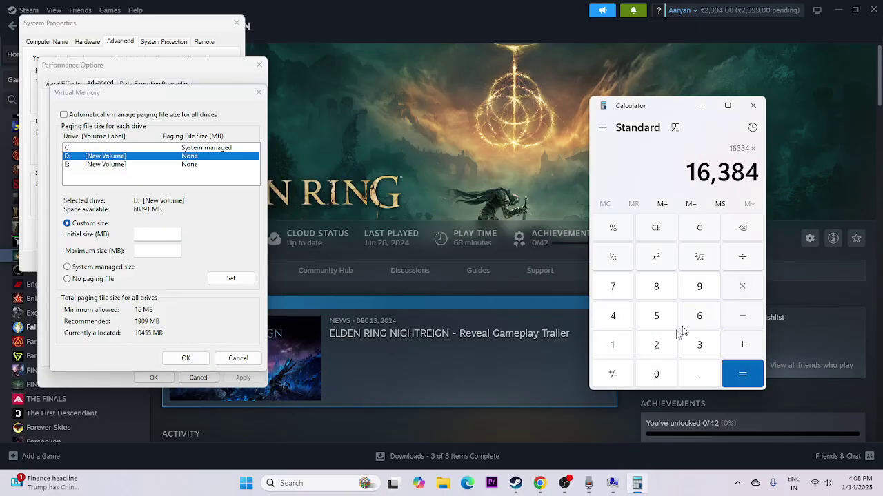
click(611, 344)
click(699, 374)
click(656, 315)
click(742, 373)
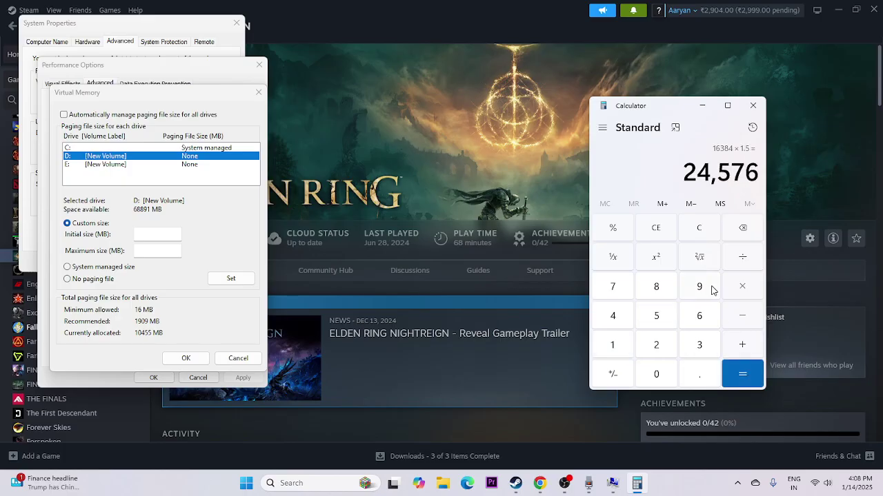
- Copy the calculated result into the initial paging file size for drive D:, entering 24,576 MB
drag(690, 174, 743, 172)
key(super+c)
right_click(741, 172)
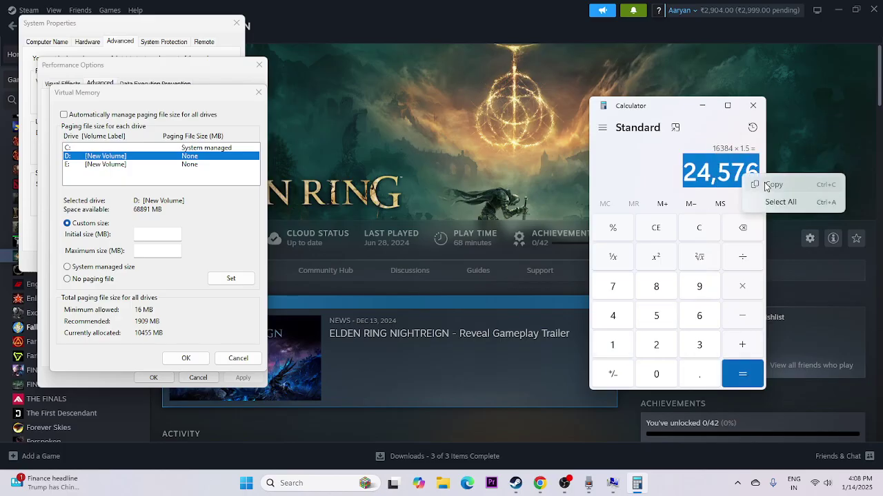
click(758, 182)
right_click(160, 234)
click(178, 284)
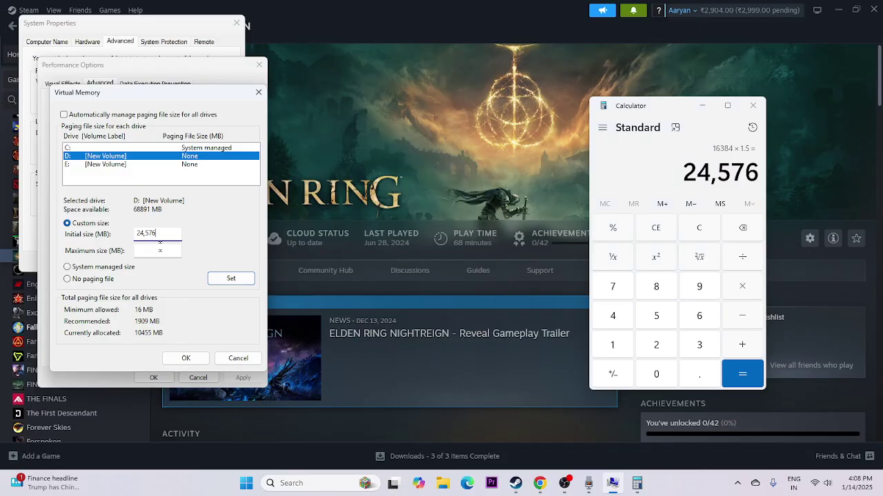
- Clear the calculator, calculate 16 × 1024 and multiply the result by 3
click(656, 227)
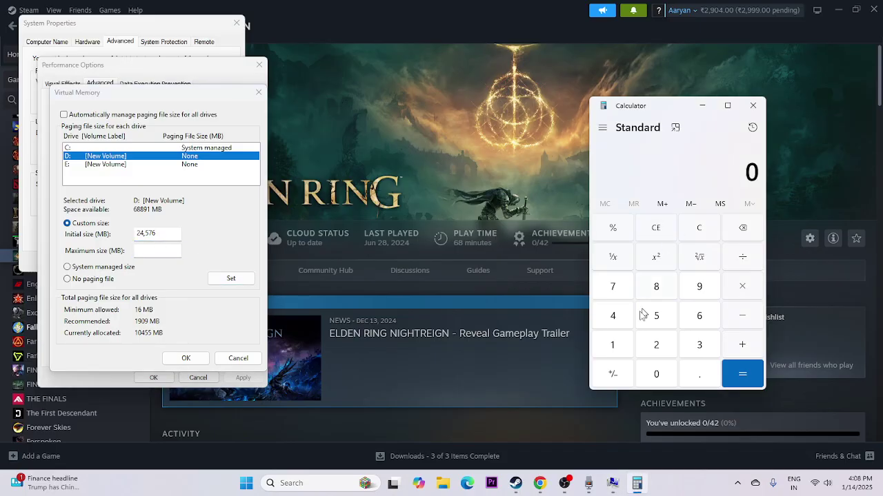
click(614, 345)
click(699, 316)
click(725, 304)
click(617, 353)
click(645, 372)
click(656, 345)
click(614, 317)
click(733, 372)
click(746, 286)
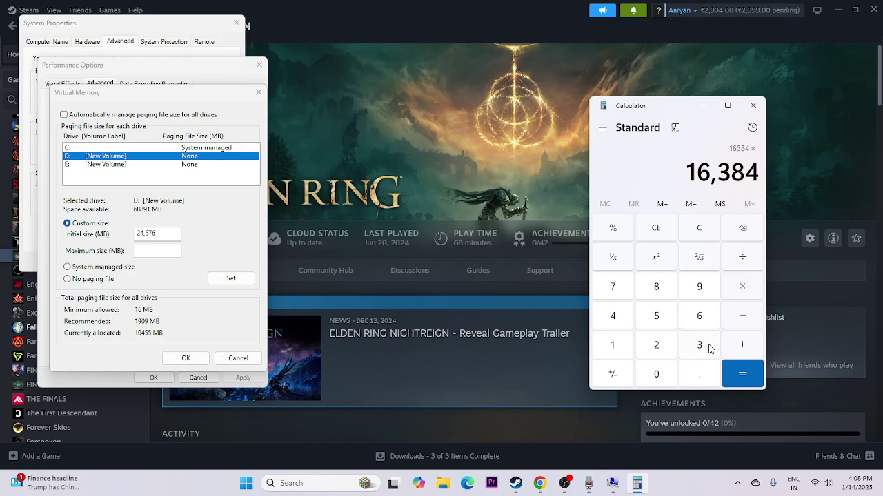
click(701, 345)
click(739, 372)
- Copy the result into drive D:'s maximum paging file size as 49,152 MB, and confirm Virtual Memory, Performance Options and System Properties
drag(687, 172, 759, 173)
key(super+c)
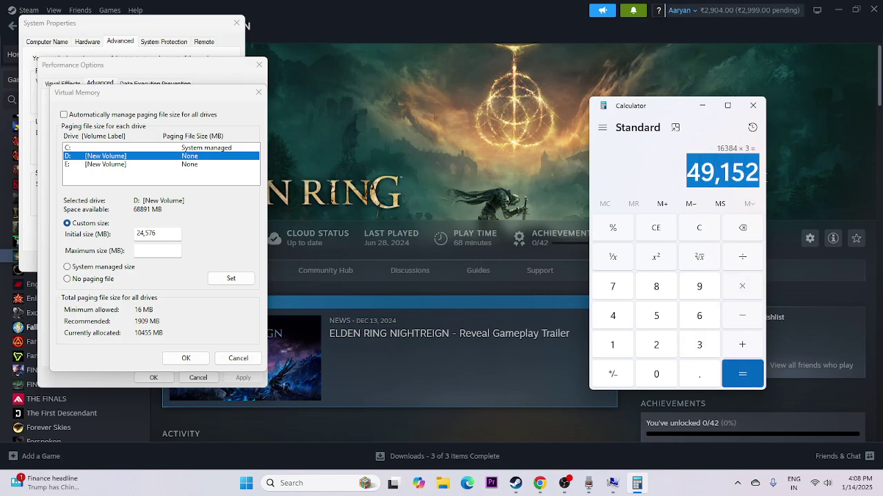
right_click(170, 255)
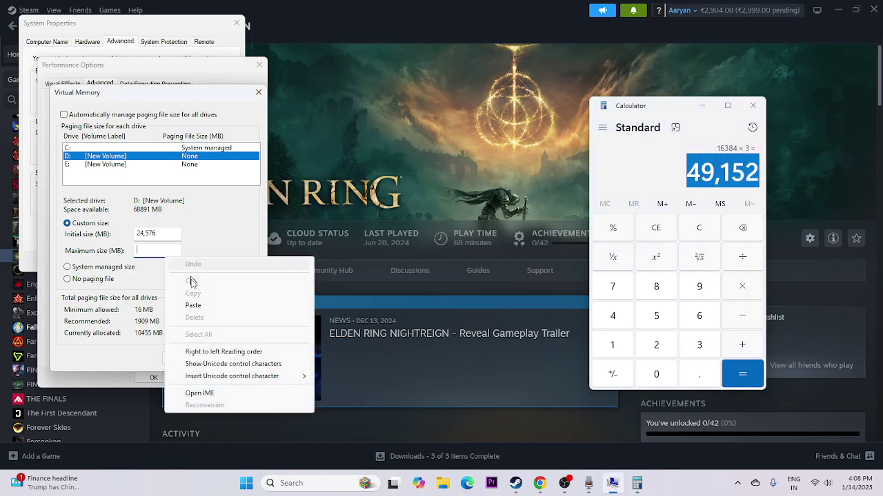
click(189, 305)
click(187, 358)
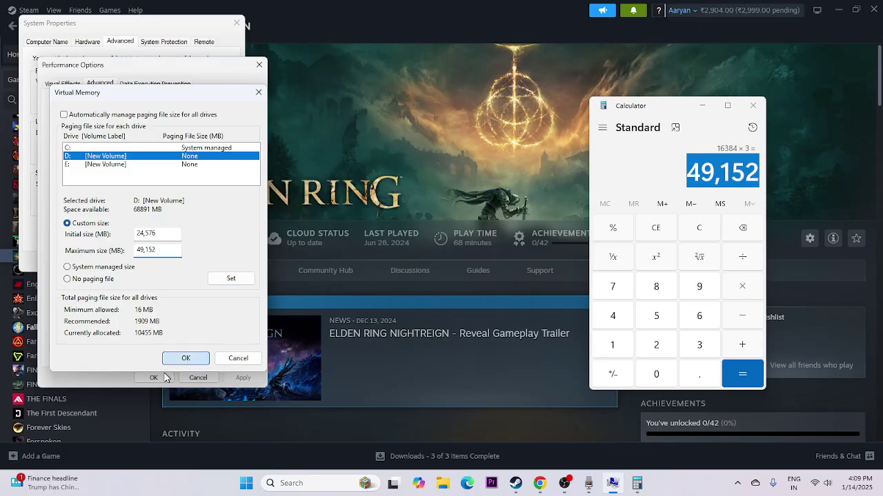
click(153, 377)
click(131, 262)
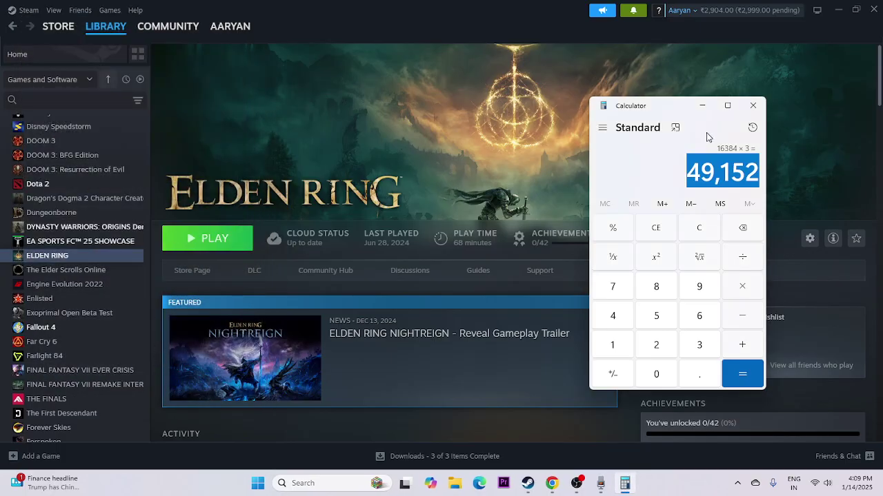
- Close Calculator, switch to Chrome and search NVIDIA's driver page for GeForce GTX 1650 drivers on Windows 11, highlighting the Studio Driver version
click(753, 106)
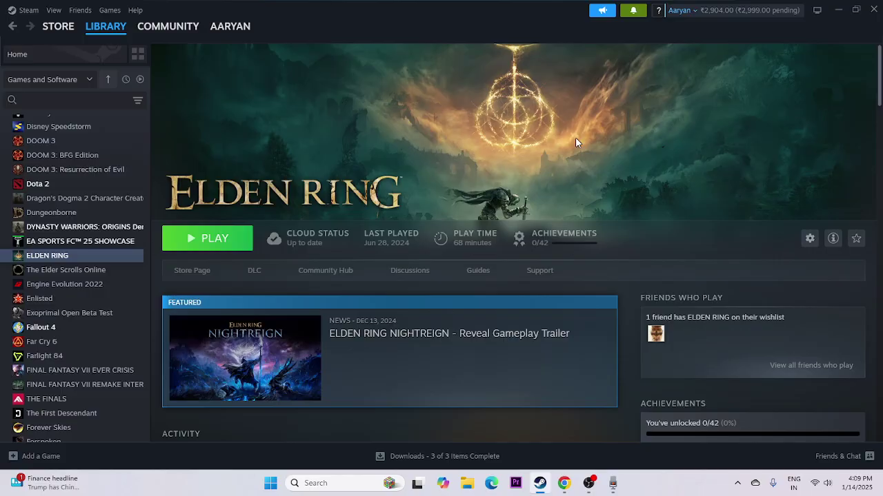
click(564, 483)
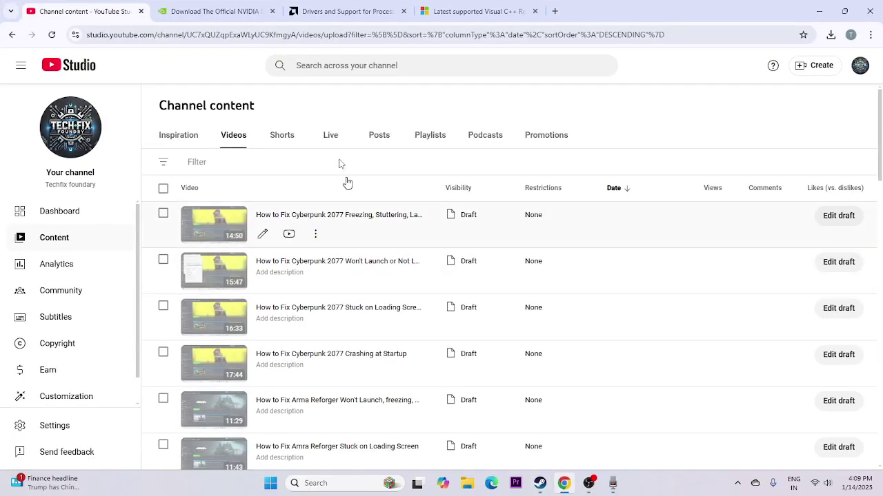
click(255, 10)
scroll(820, 194, down, 6)
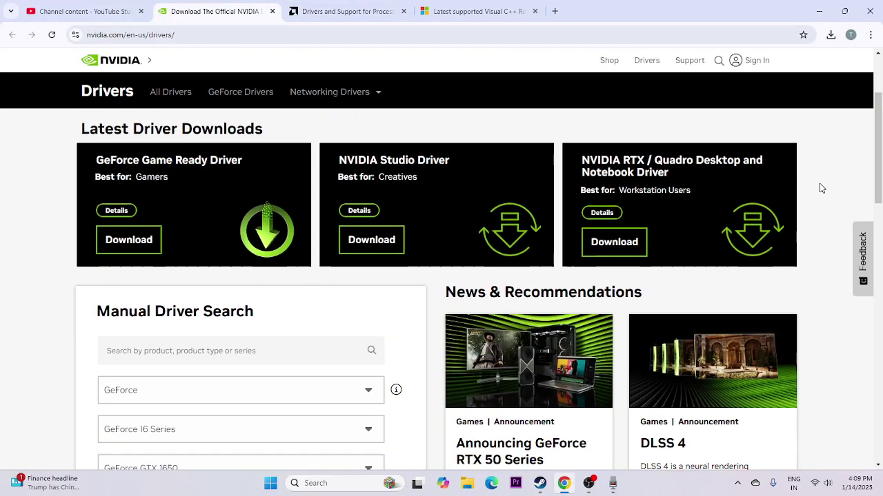
scroll(821, 188, up, 1)
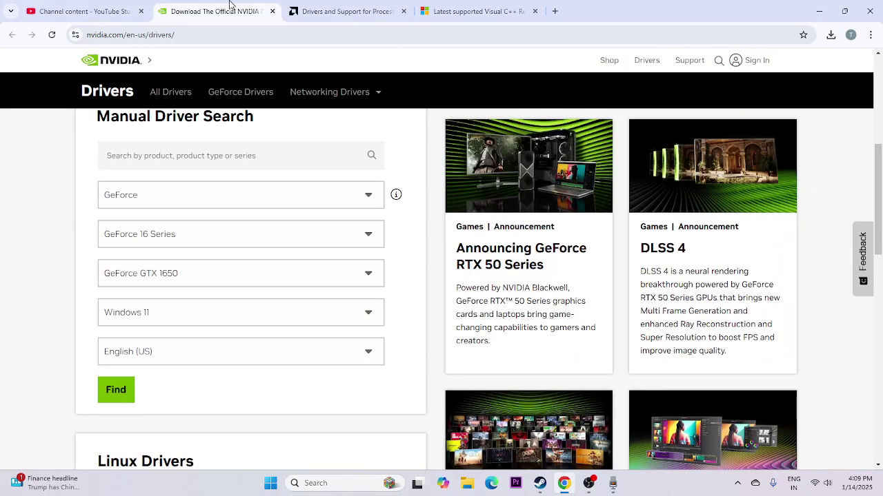
click(337, 91)
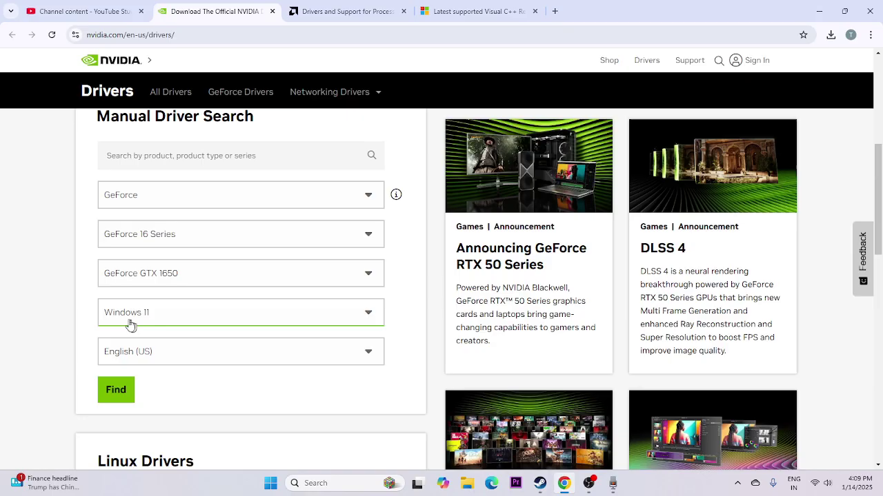
click(116, 390)
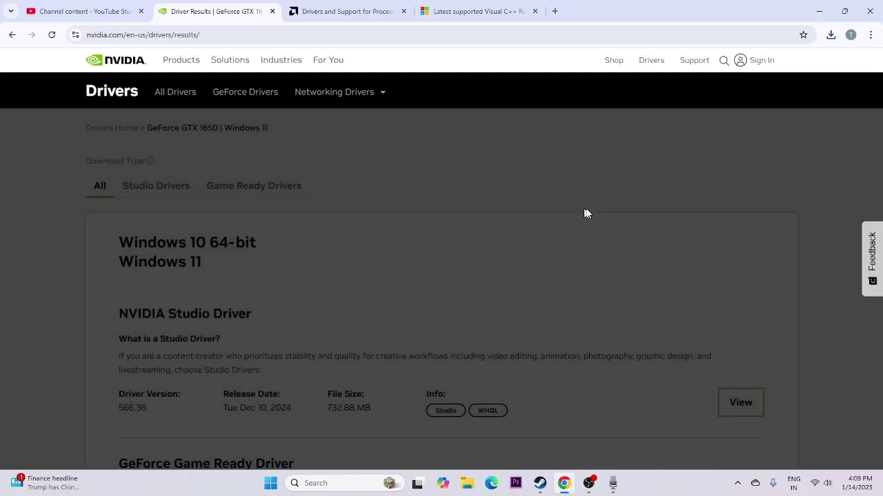
scroll(388, 202, down, 3)
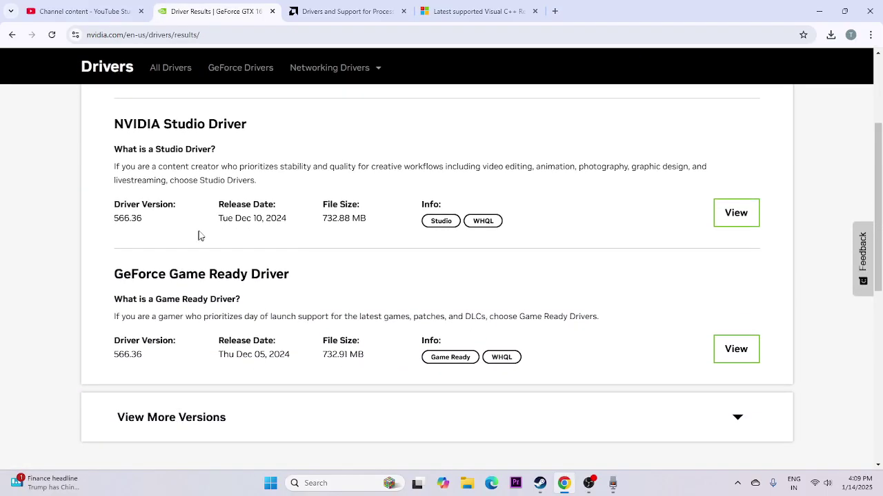
drag(114, 218, 143, 219)
- Find the AMD drivers for Graphics, Radeon RX, Radeon RX 5000 Series, AMD Radeon RX 5700, and view the operating system editions offered
click(358, 11)
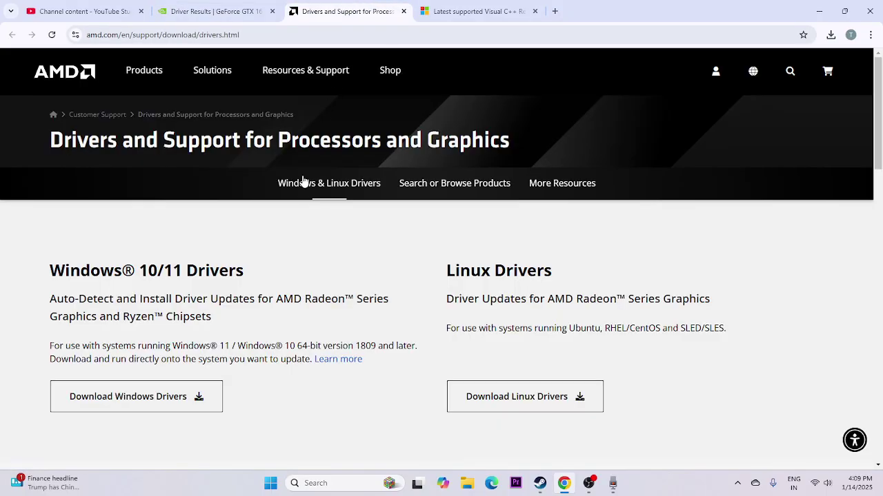
scroll(302, 180, down, 2)
scroll(302, 179, down, 4)
click(111, 196)
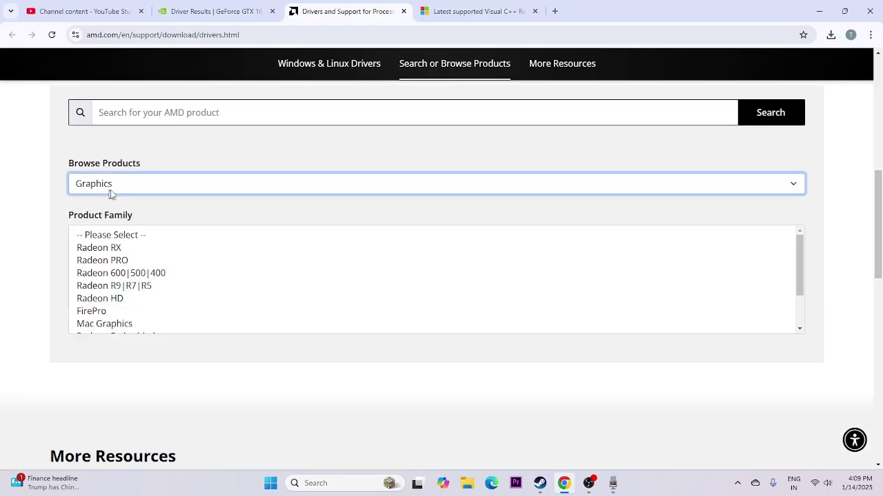
click(108, 250)
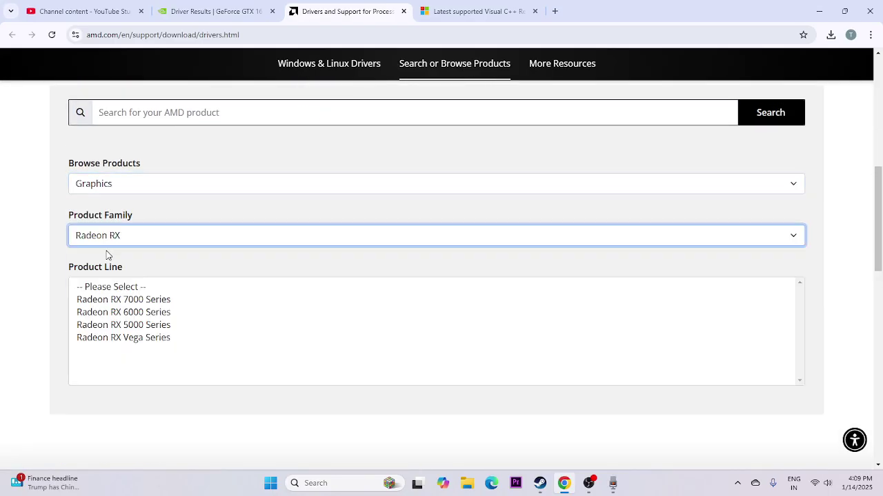
click(142, 324)
scroll(197, 270, down, 2)
click(165, 267)
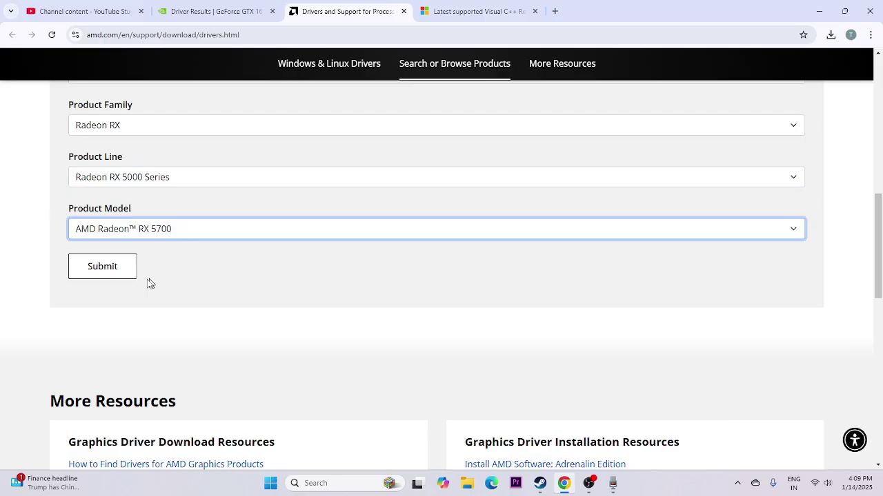
click(102, 267)
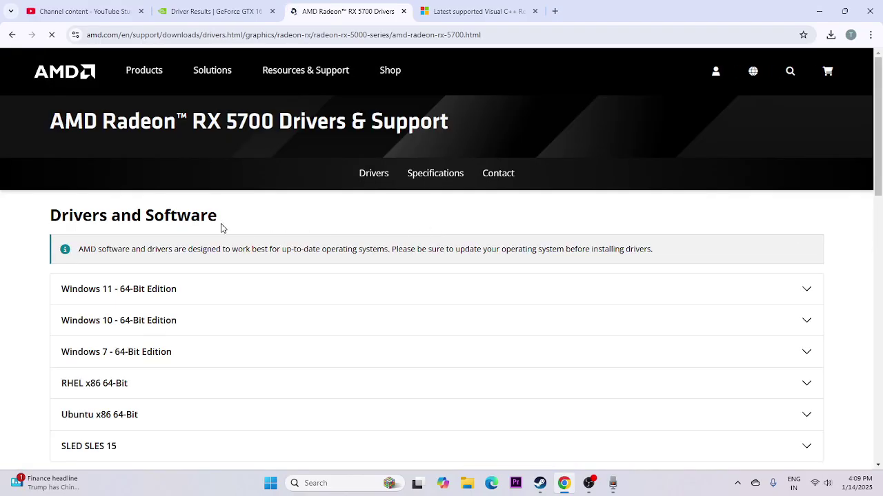
scroll(82, 169, down, 2)
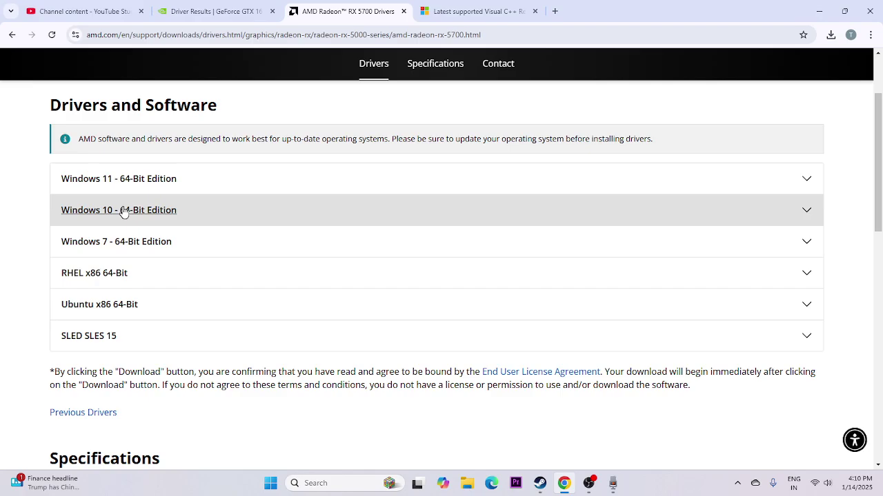
- Examine the X64 and X86 download links on the Microsoft Visual C++ Redistributable page, and minimize the browser
click(476, 11)
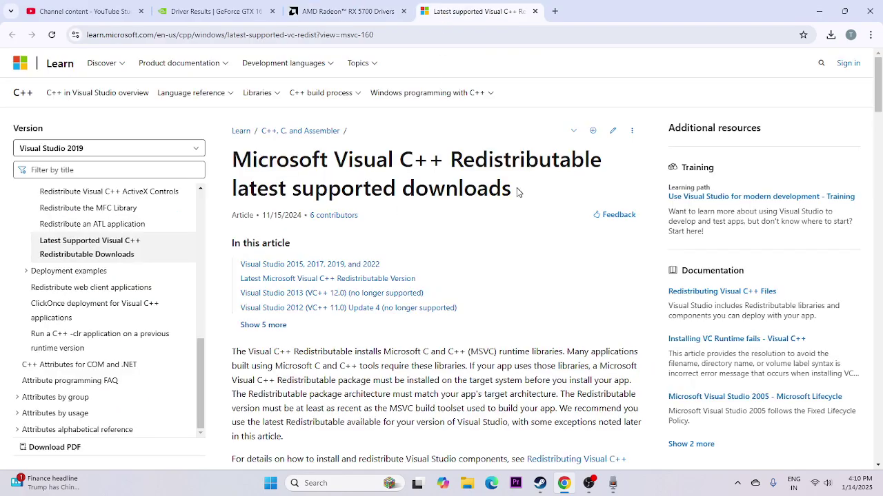
drag(514, 189, 230, 158)
scroll(446, 174, down, 5)
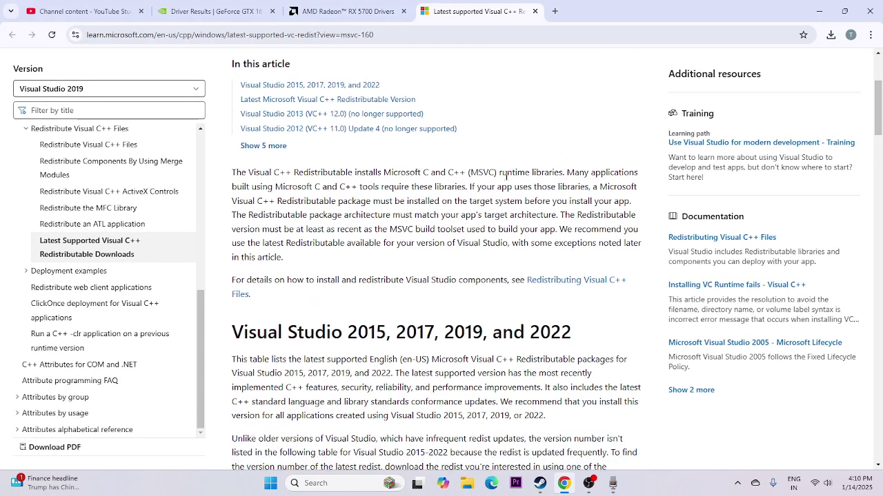
scroll(447, 174, down, 4)
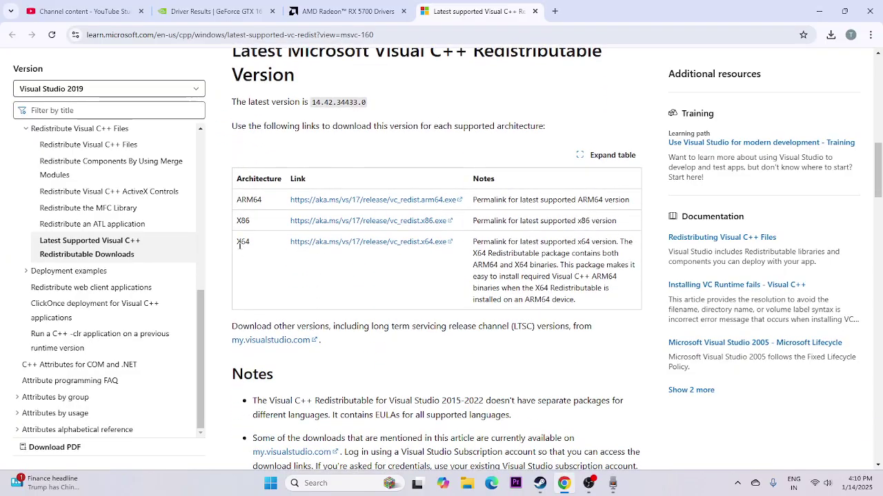
drag(237, 241, 247, 243)
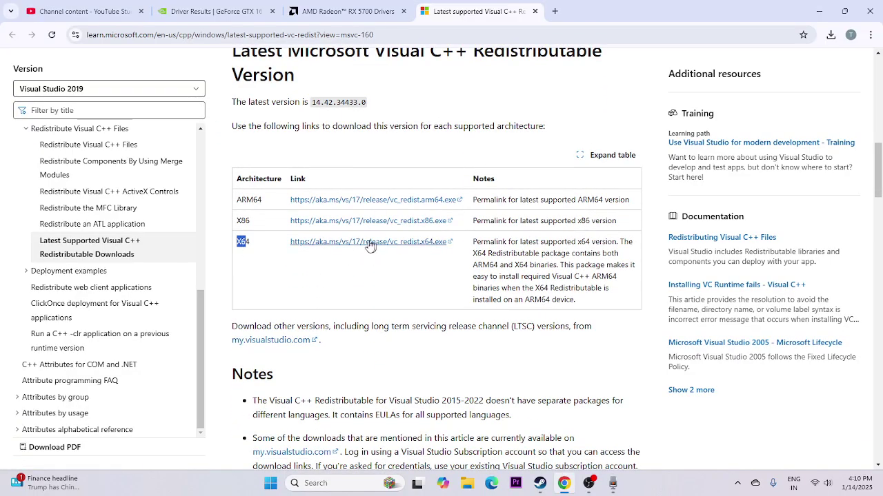
click(303, 281)
drag(237, 221, 253, 222)
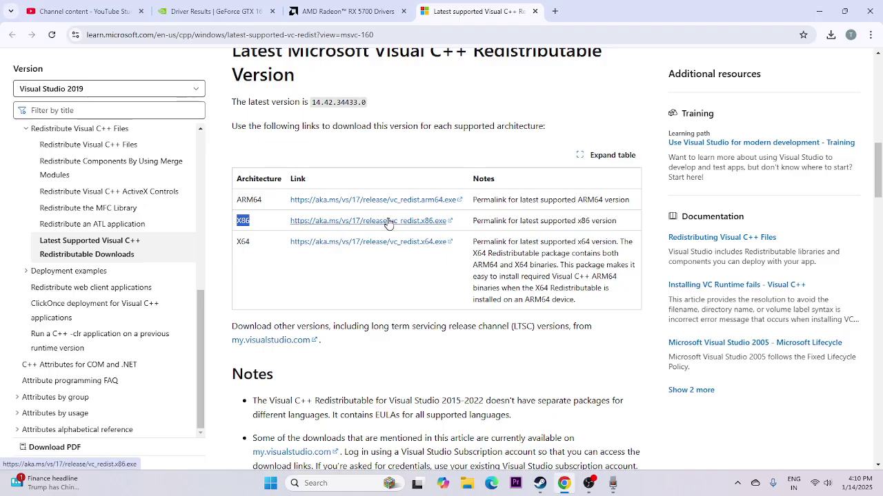
click(348, 274)
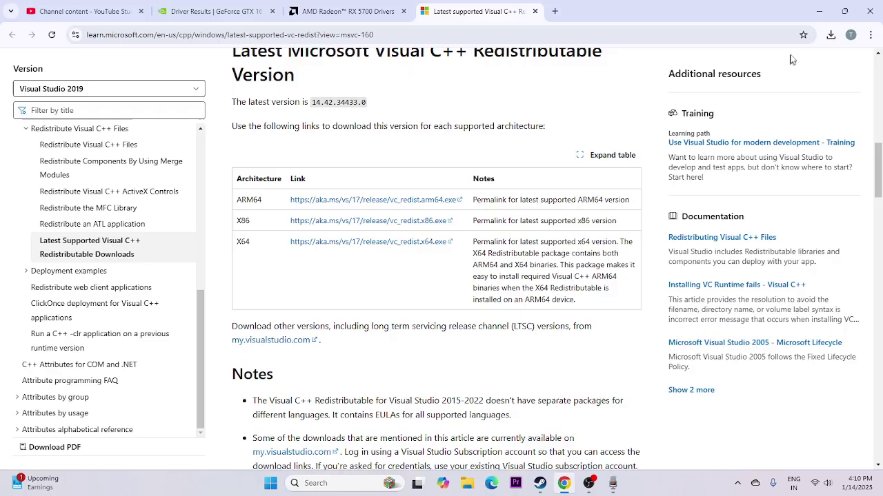
click(818, 11)
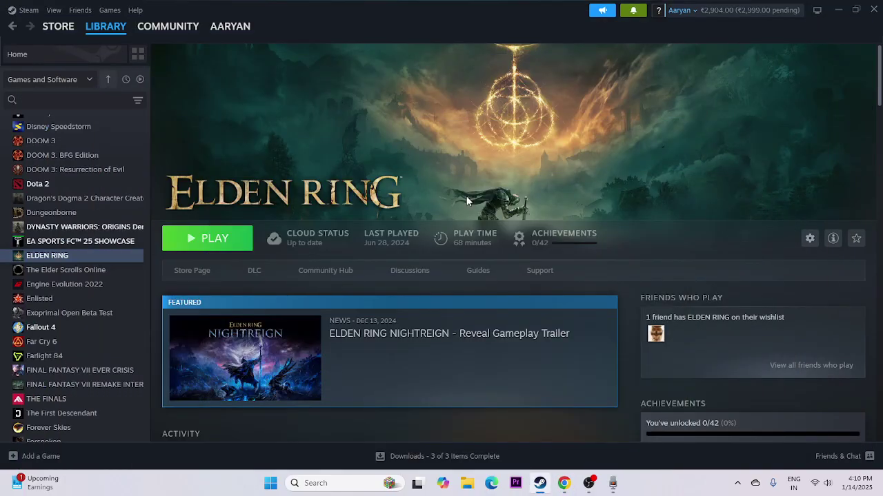
- Verify the integrity of ELDEN RING's installed files through its Steam properties, and close the properties window
right_click(60, 256)
click(88, 338)
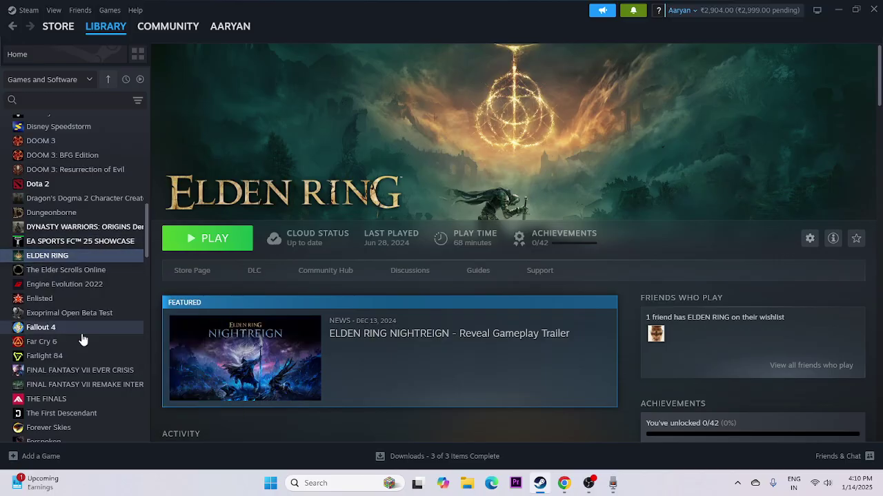
click(262, 169)
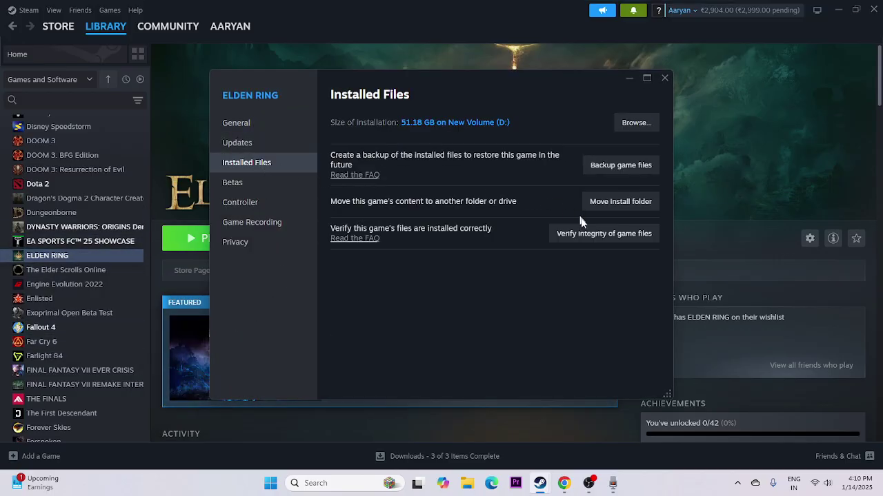
click(604, 233)
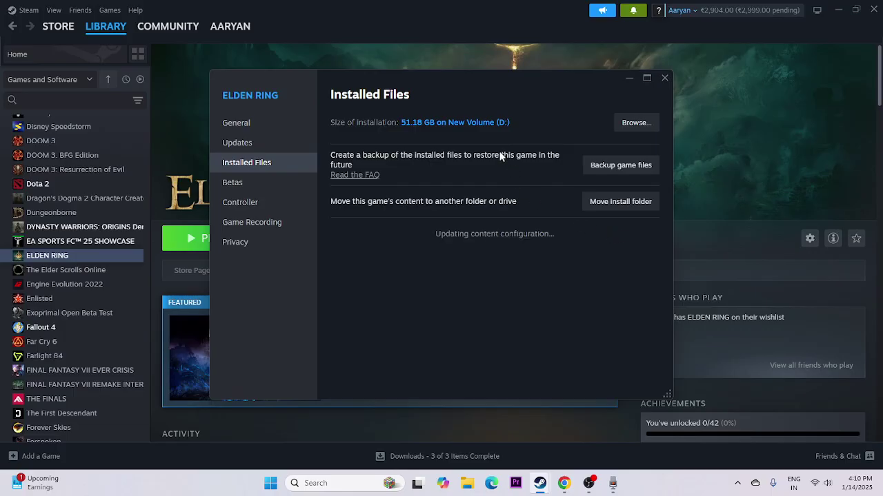
drag(488, 87, 569, 116)
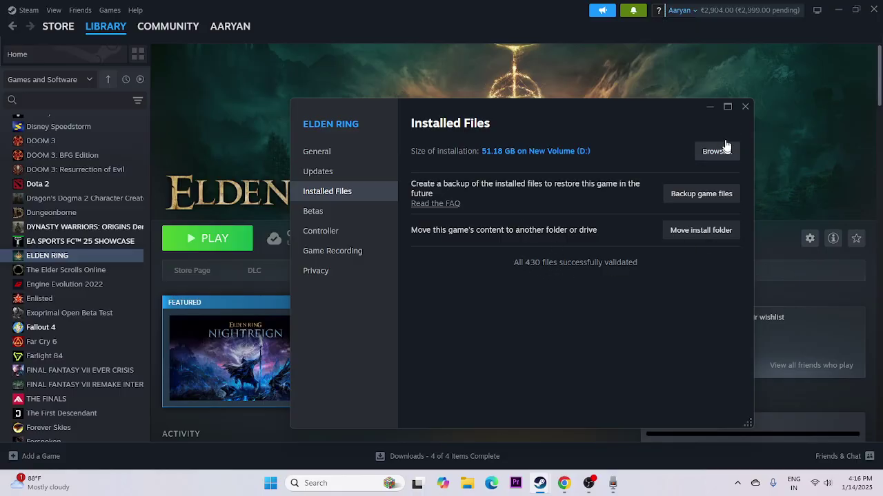
click(744, 106)
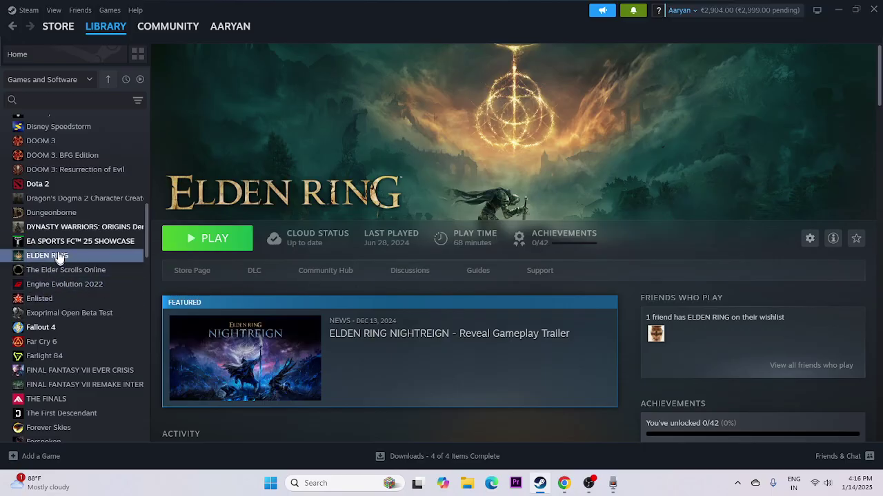
right_click(80, 256)
mouse_move(120, 324)
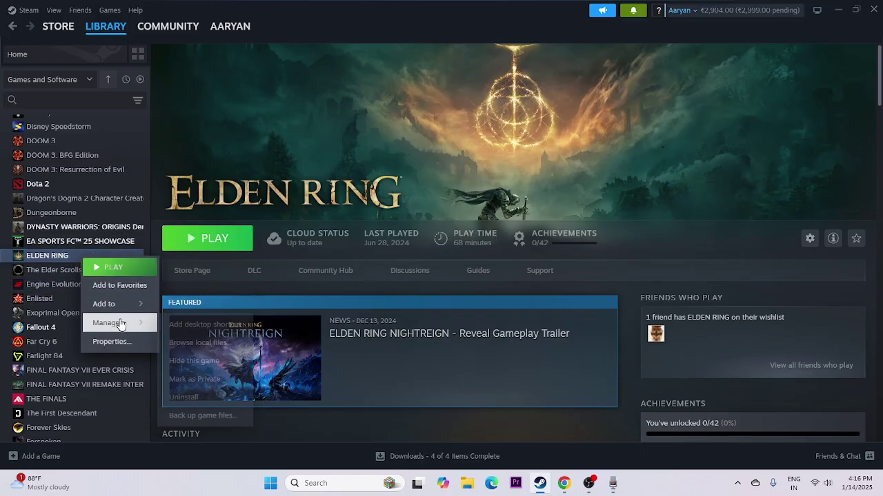
click(671, 269)
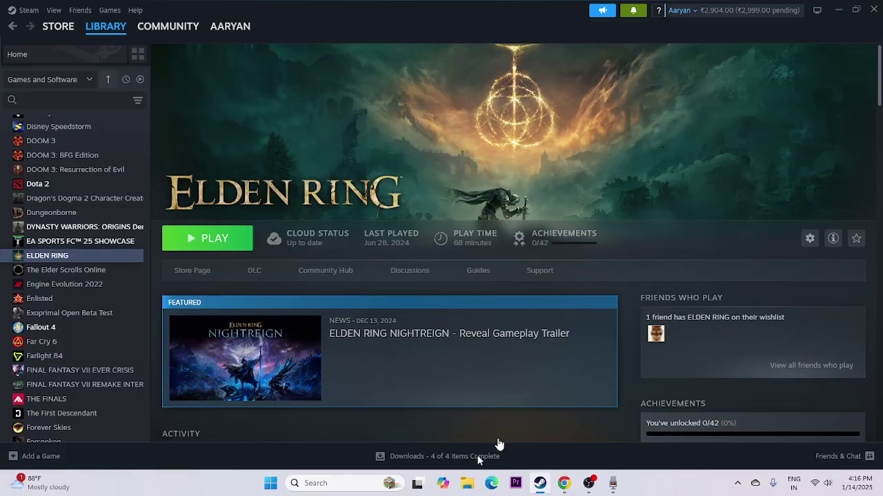
- Check the free space on the drives under This PC in File Explorer, and close the window
click(467, 483)
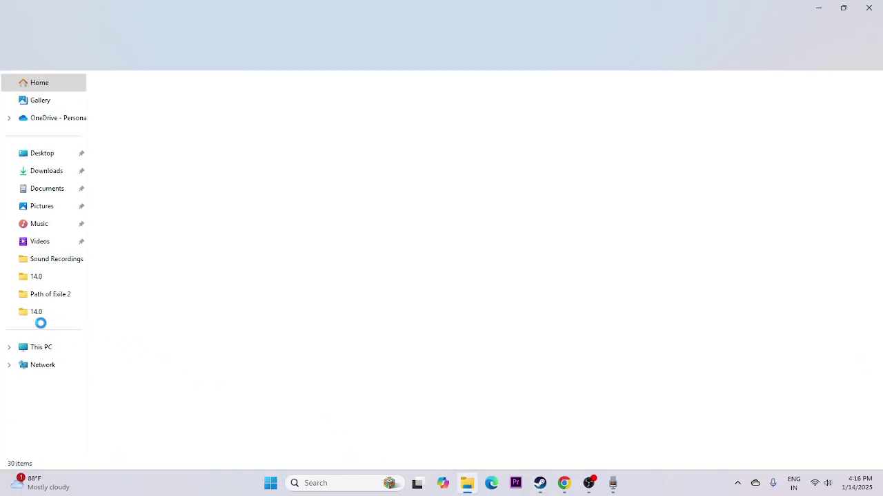
click(46, 348)
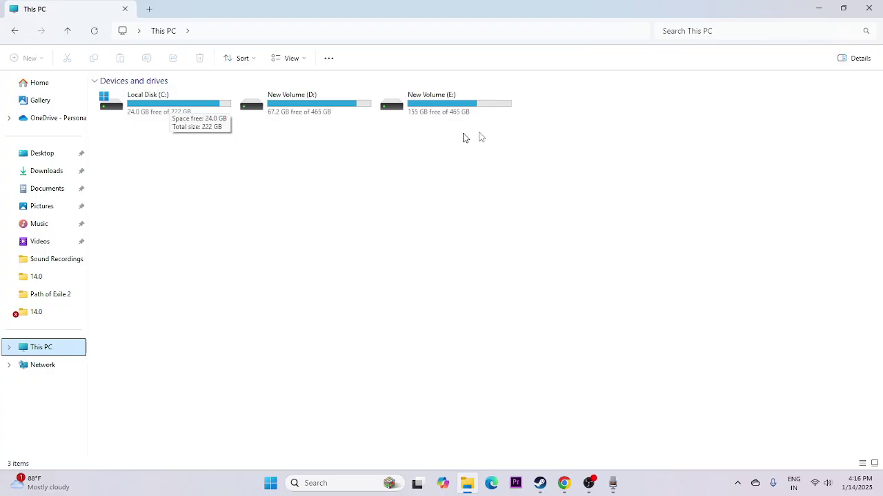
click(878, 11)
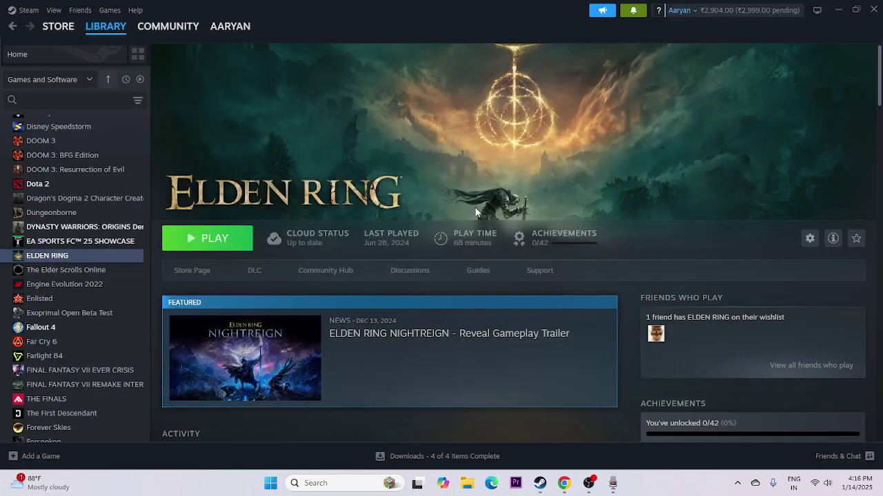